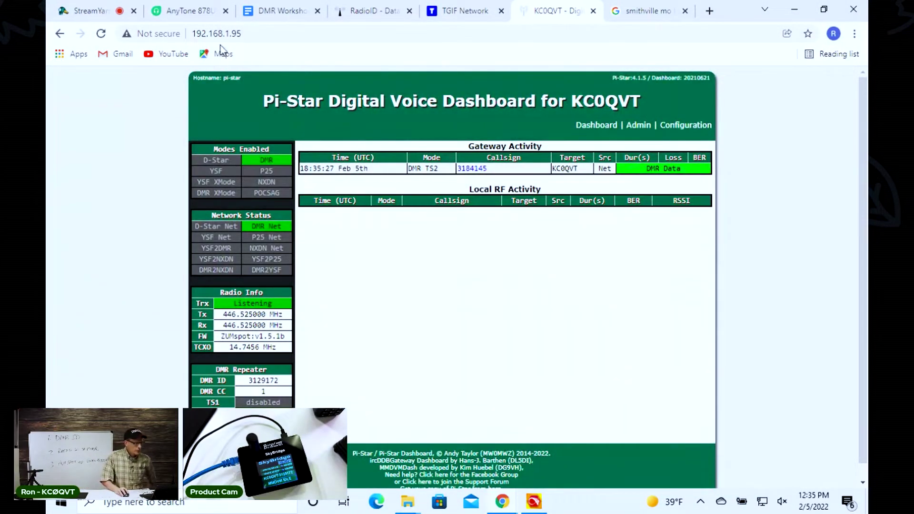
Step: Bring the D878UVII CPS programming window in front of Chrome from the taskbar
left_click(196, 12)
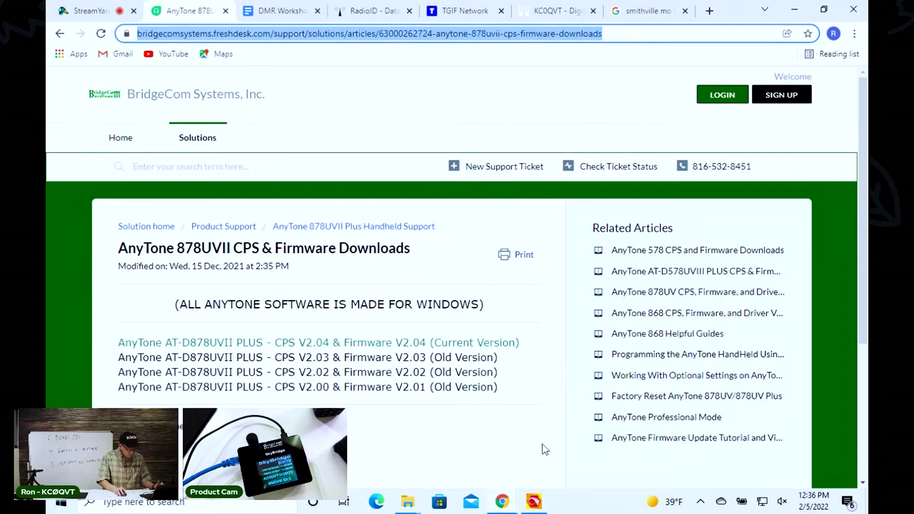
mouse_move(535, 507)
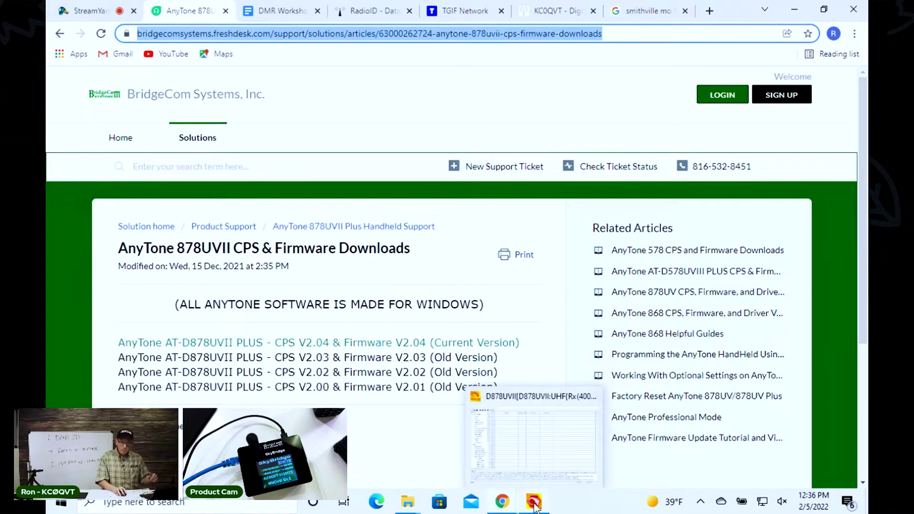
left_click(535, 507)
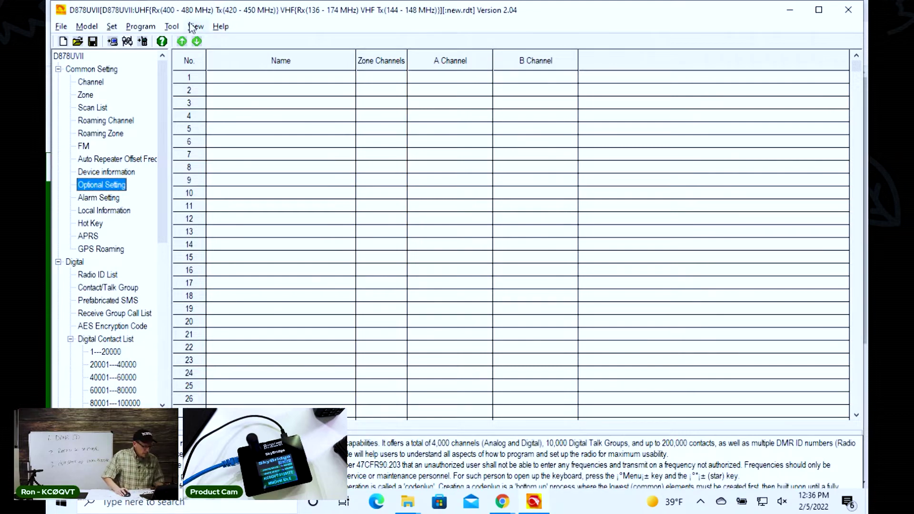
Step: Set the radio's communication port to COM3
left_click(112, 28)
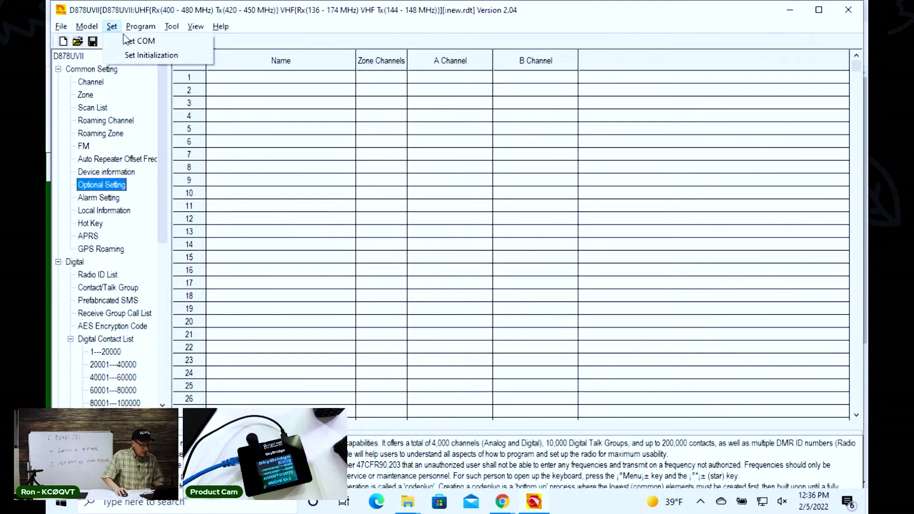
left_click(131, 41)
left_click(437, 318)
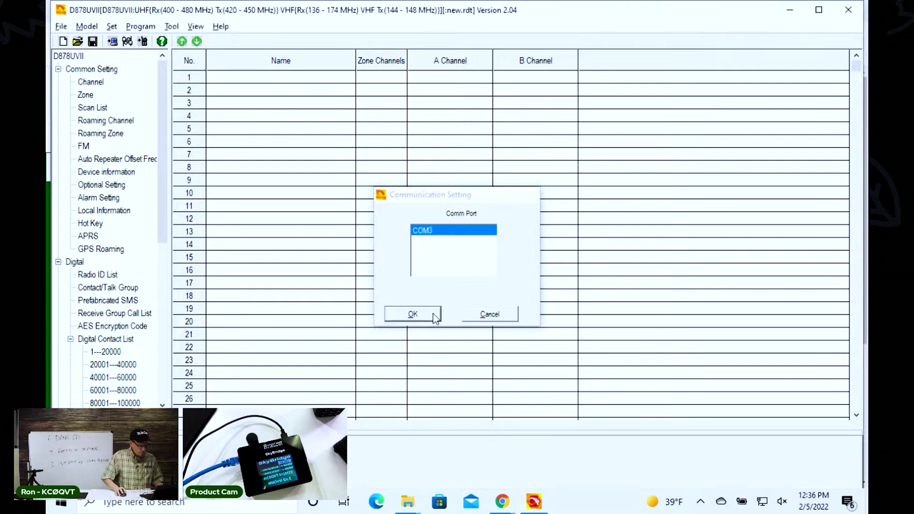
Step: Read the codeplug from the radio without saving the open file, then view the channel list
left_click(139, 27)
left_click(151, 42)
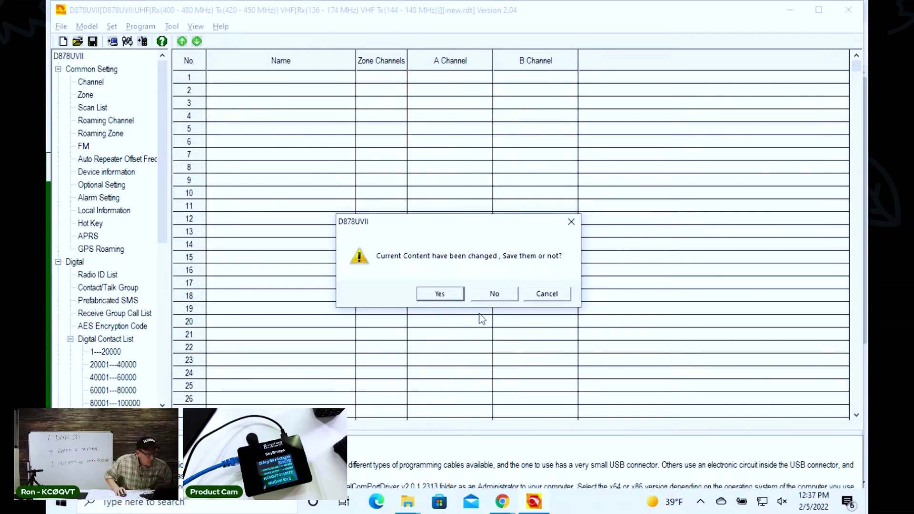
left_click(491, 294)
left_click(479, 295)
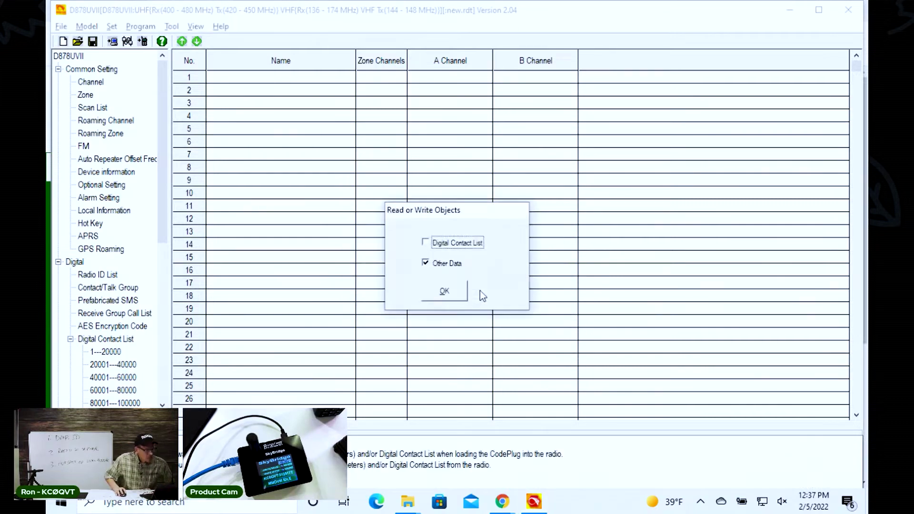
left_click(446, 296)
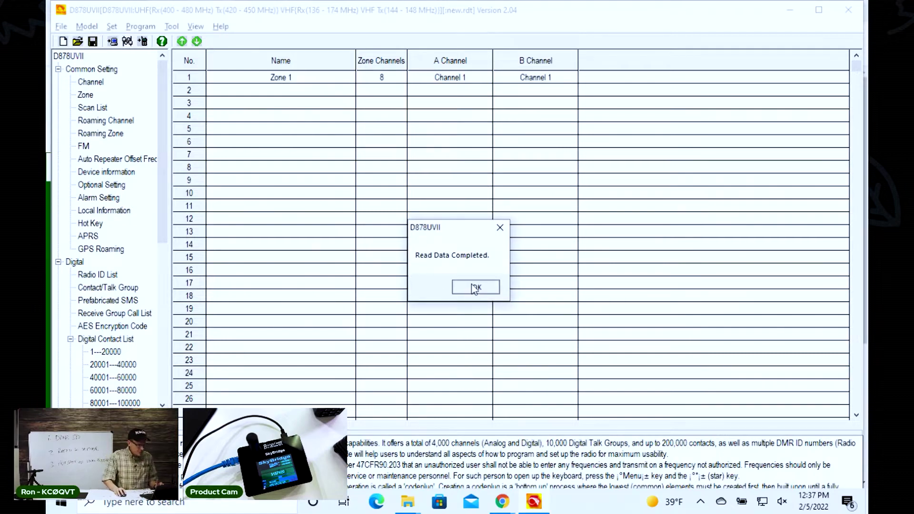
left_click(474, 287)
left_click(95, 86)
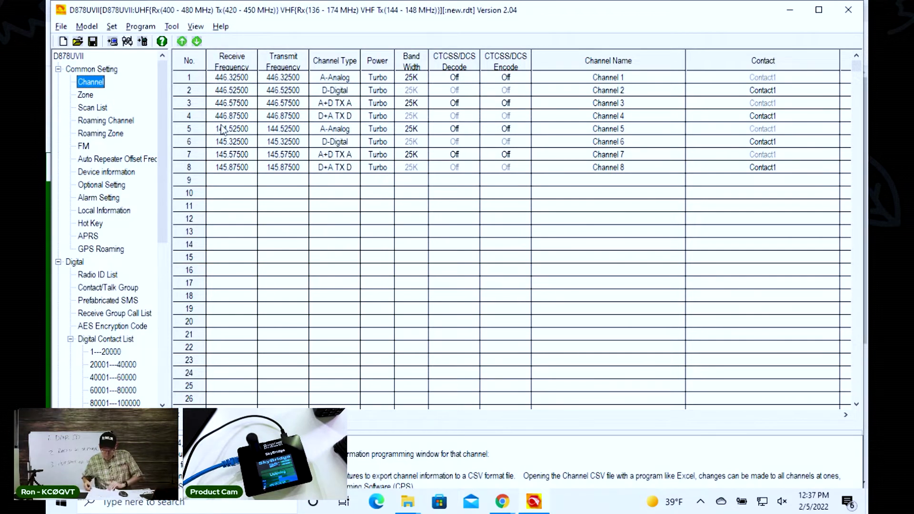
Step: Cut channels 1 through 4 out of the channel list
left_click(200, 78)
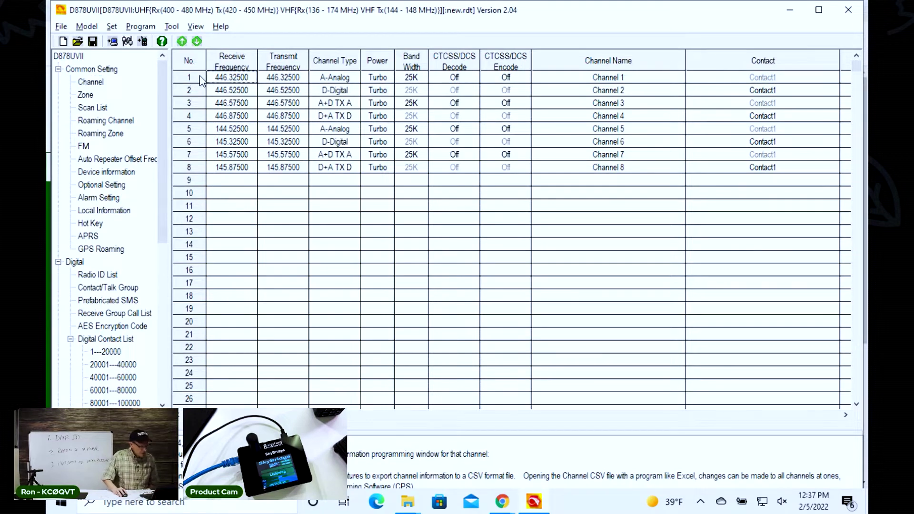
right_click(201, 75)
left_click(227, 98)
left_click(200, 90)
right_click(201, 90)
left_click(227, 110)
left_click(200, 105)
right_click(201, 103)
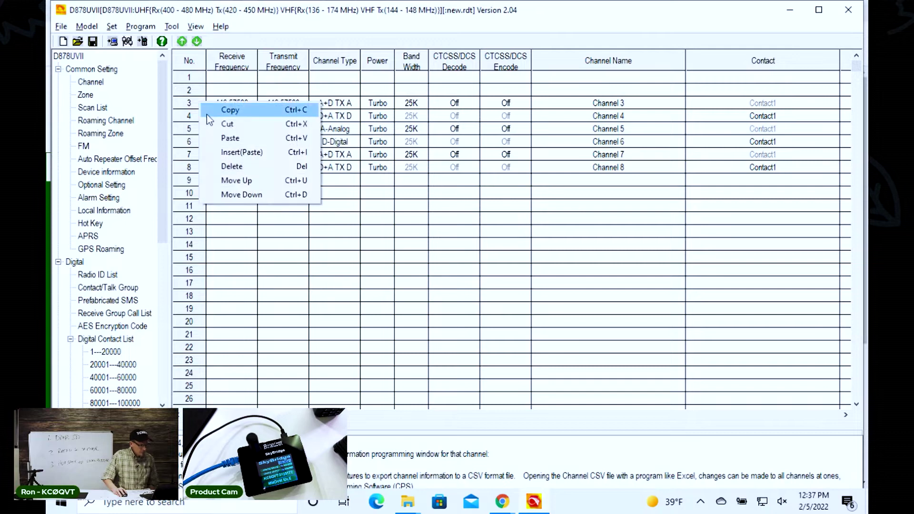
left_click(201, 119)
left_click(201, 119)
right_click(201, 118)
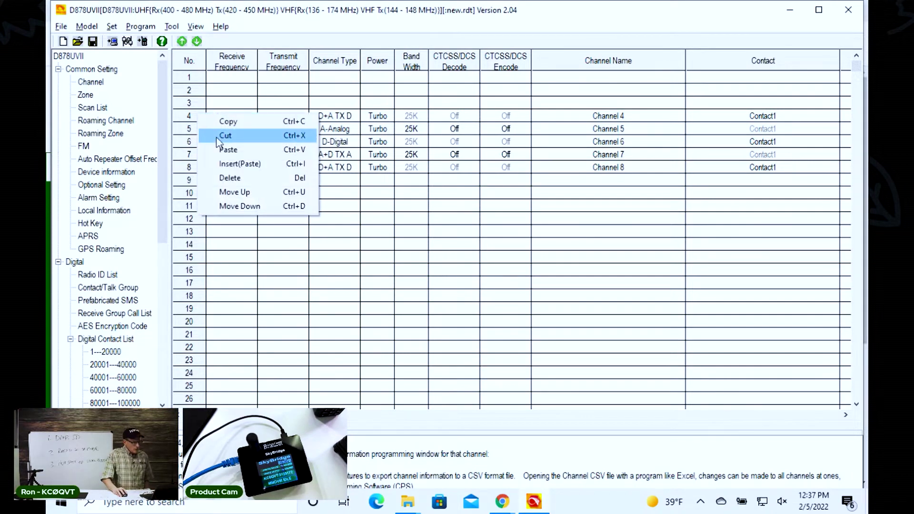
left_click(201, 133)
Step: Cut the remaining channels 5 to 8, leaving the list empty
right_click(199, 144)
left_click(212, 162)
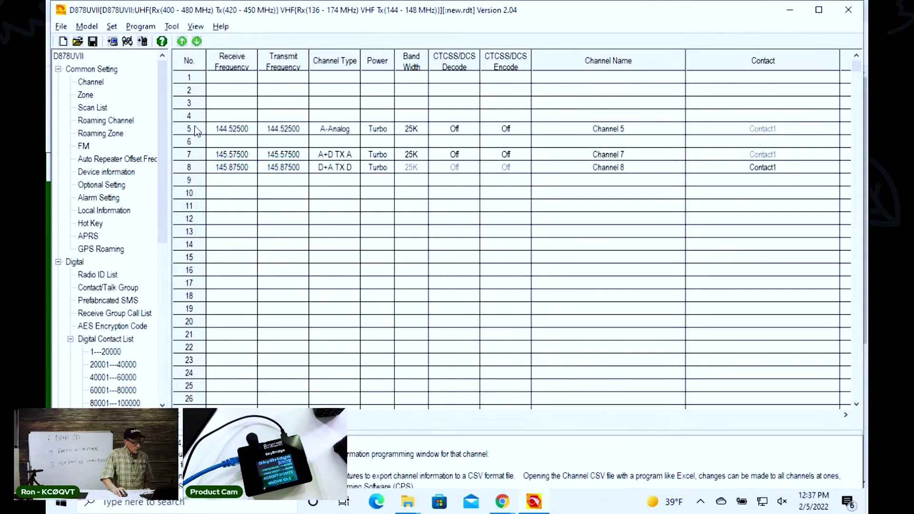
right_click(198, 128)
left_click(203, 152)
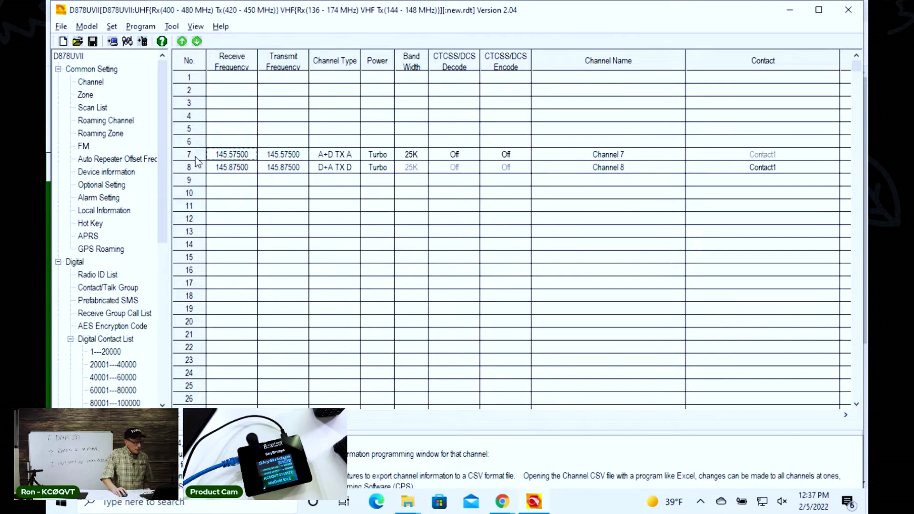
right_click(195, 156)
left_click(218, 179)
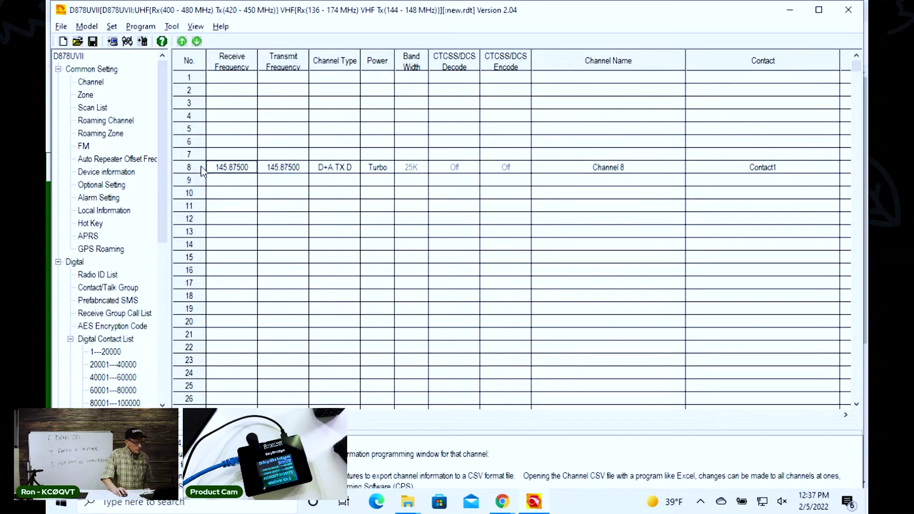
right_click(200, 166)
left_click(224, 188)
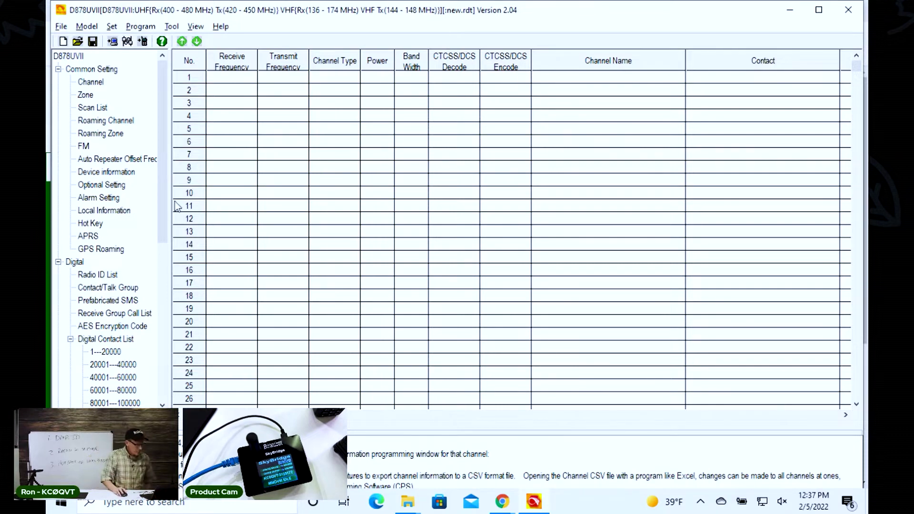
Step: Overwrite Radio ID List entry 1 with the operator's DMR ID and name
left_click(106, 278)
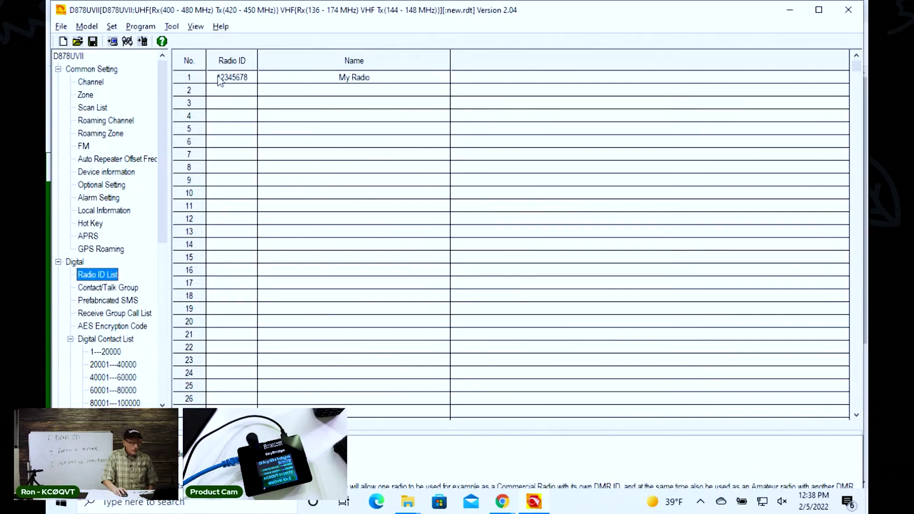
double_click(234, 79)
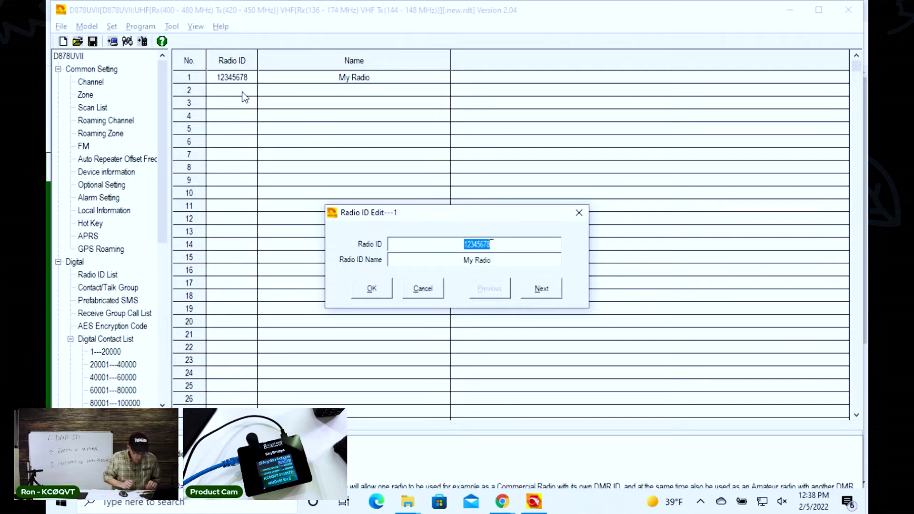
type("31")
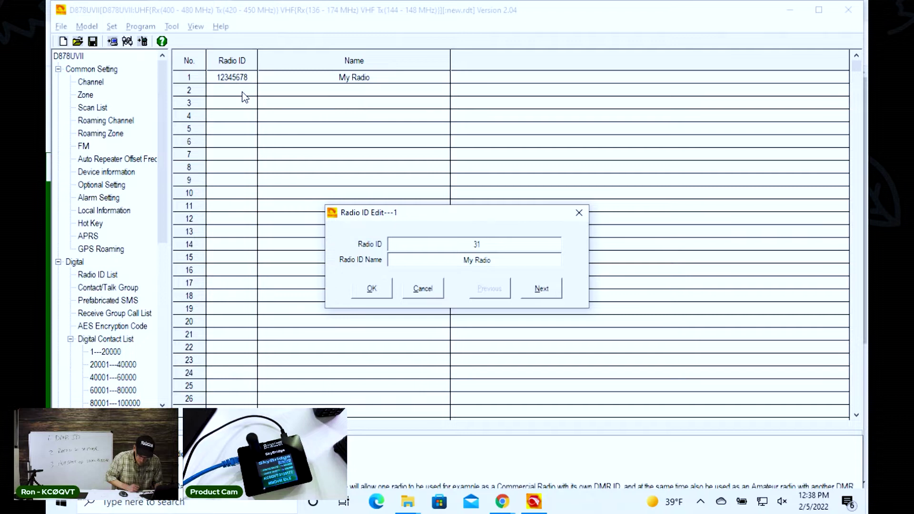
type("29172")
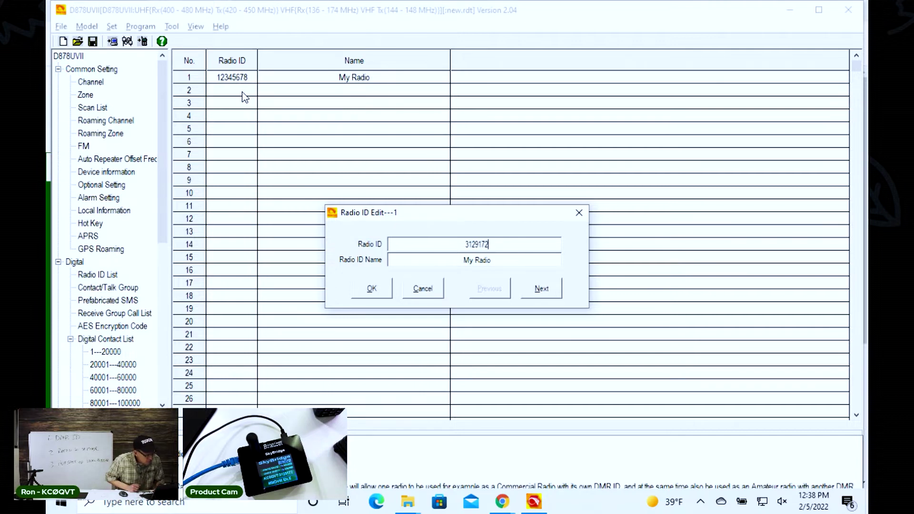
key("Tab")
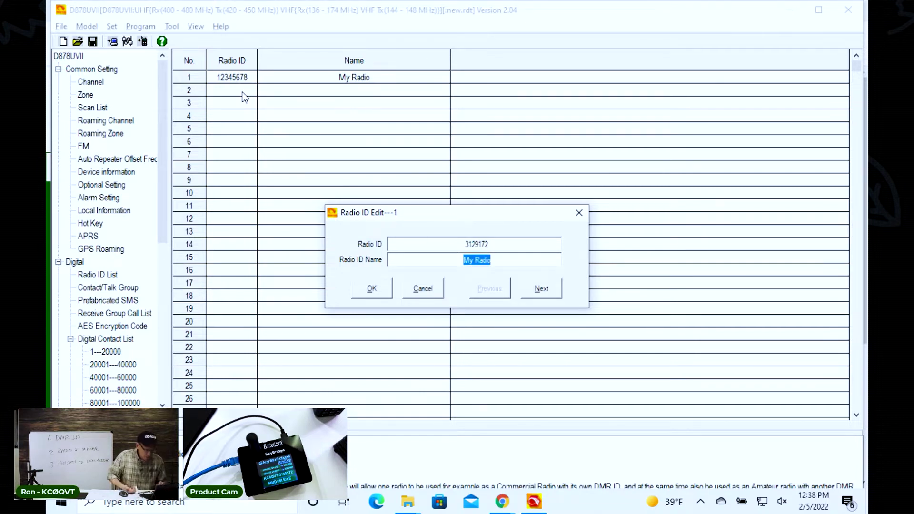
type("Ron")
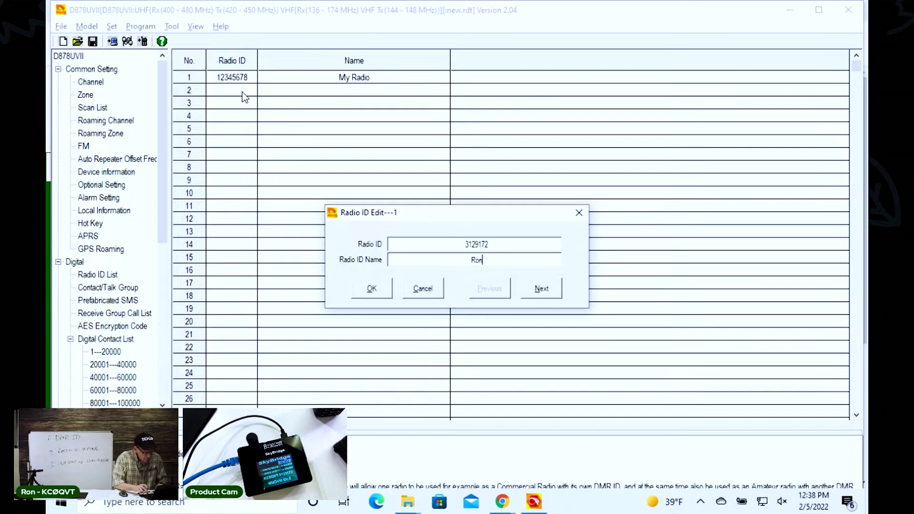
type(" KC")
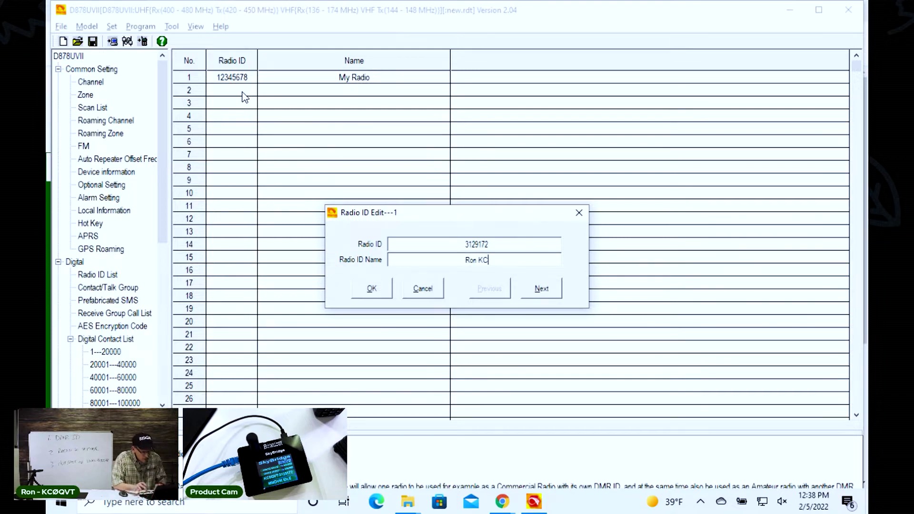
type("0QVT")
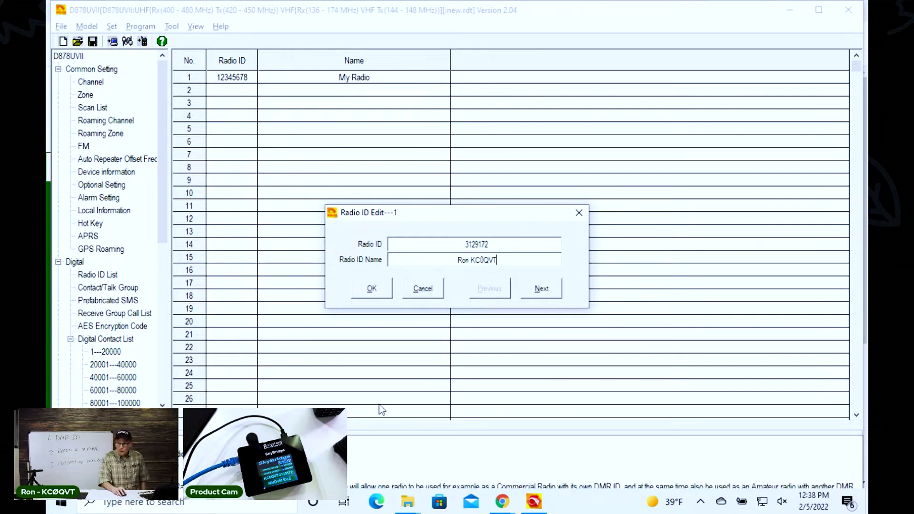
left_click(370, 290)
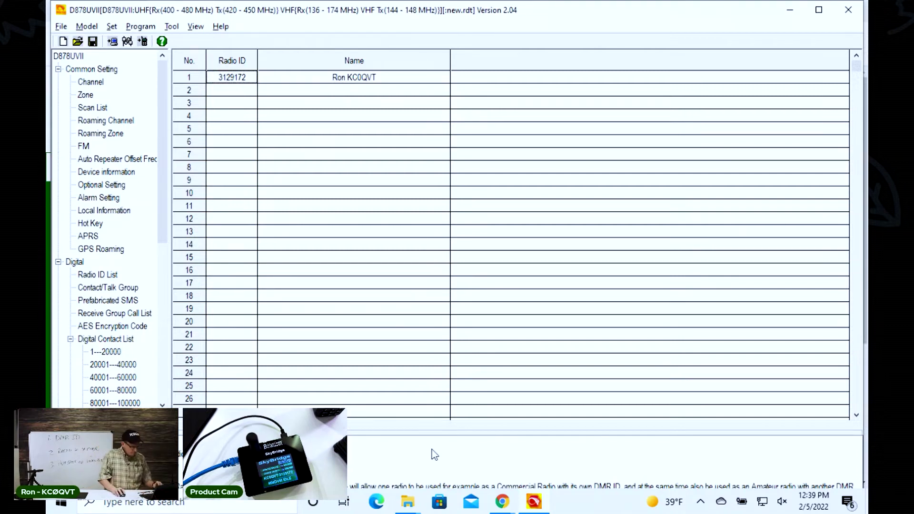
Step: Switch back to Chrome on the BridgeCom 878UVII CPS & Firmware Downloads page
key("alt+Tab")
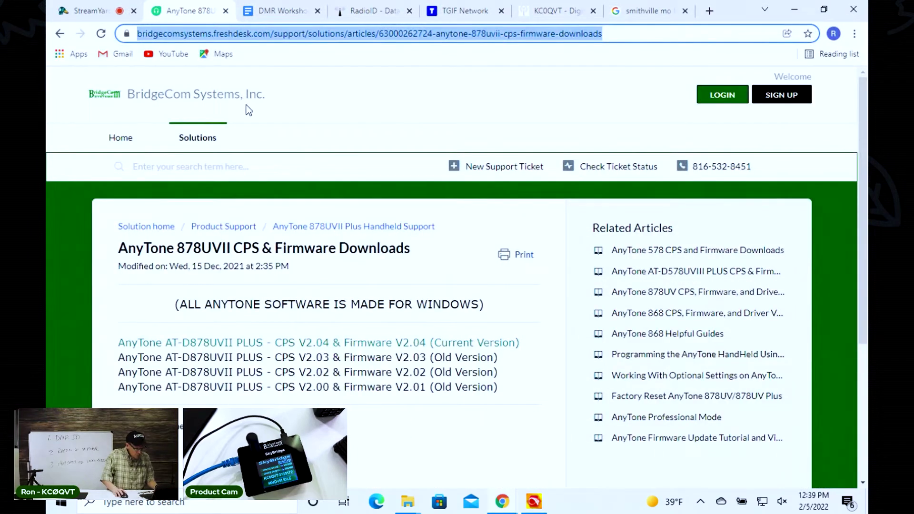
Step: Follow the pistar.uk link in item 6 of the DMR Workshop doc to the BrandMeister talkgroup list
left_click(298, 14)
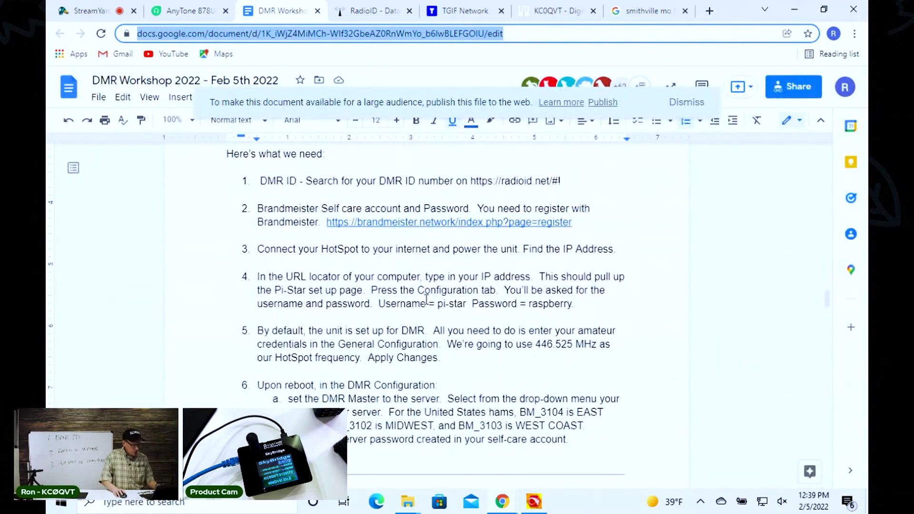
scroll(429, 314, "down", 10)
scroll(440, 356, "down", 12)
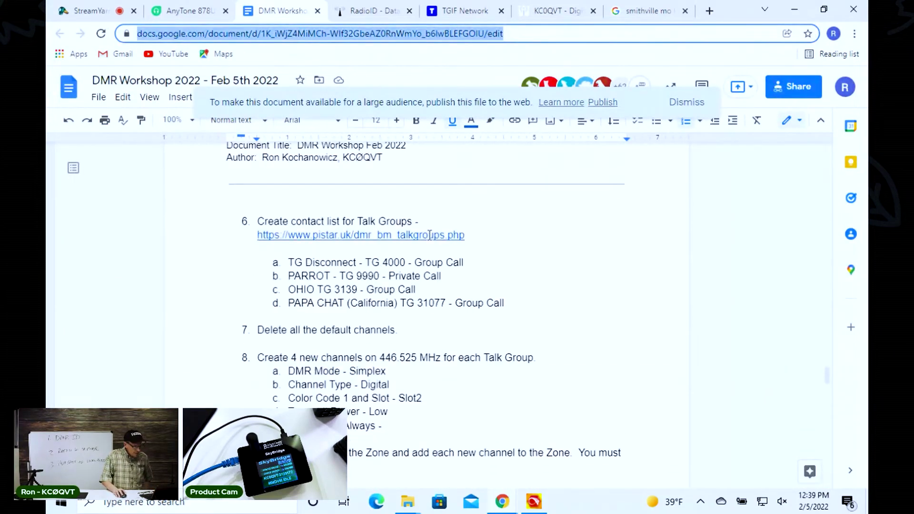
left_click(430, 236)
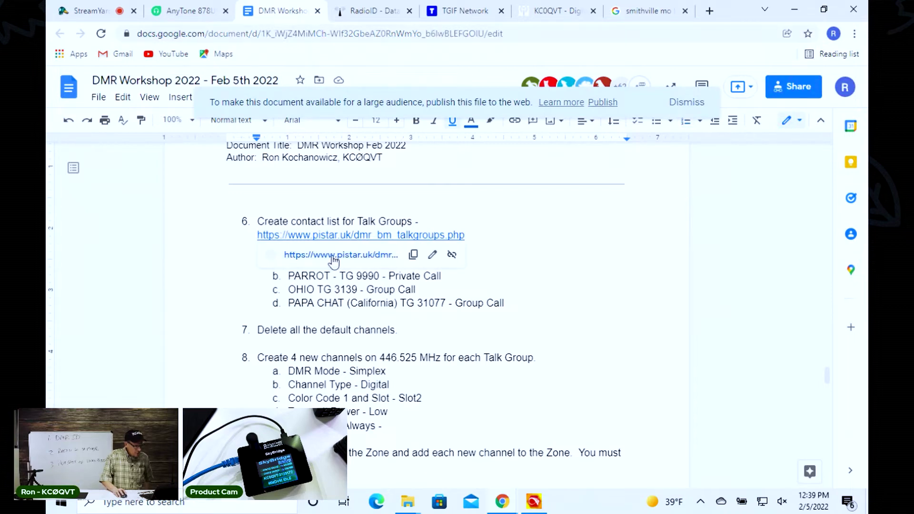
left_click(334, 255)
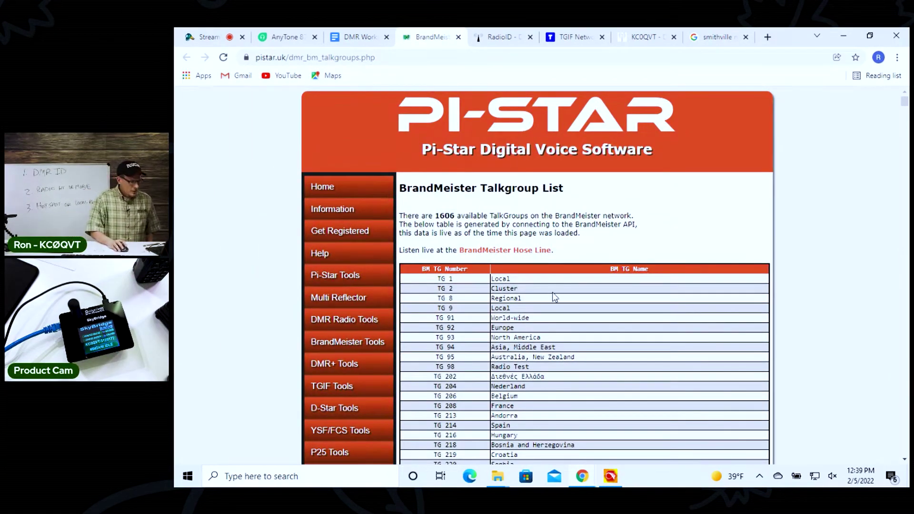
Step: Scroll through the BrandMeister talkgroup table, then return to the DMR Workshop notes
scroll(551, 298, "down", 1)
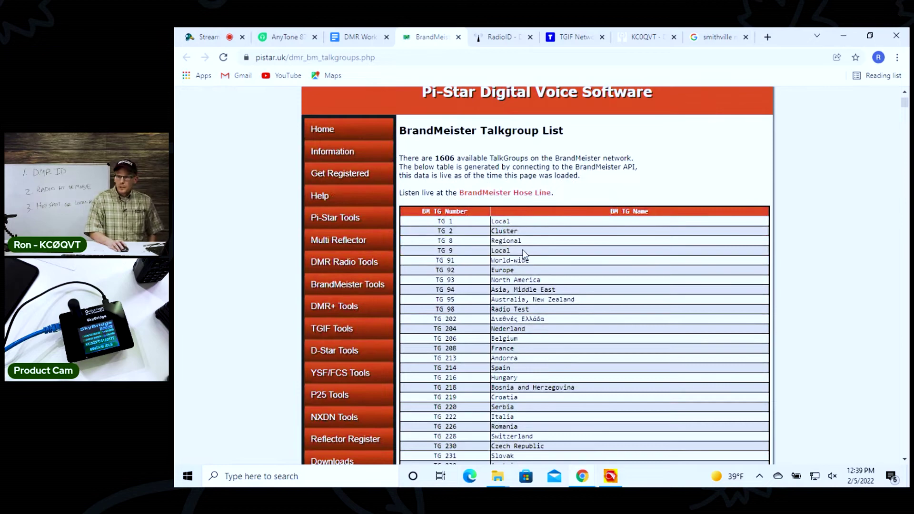
scroll(507, 281, "down", 2)
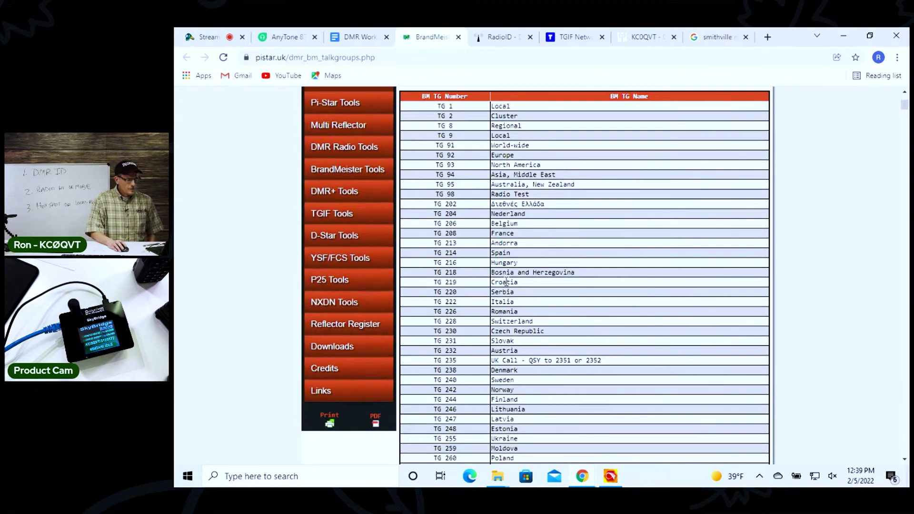
scroll(506, 282, "down", 1)
scroll(507, 282, "down", 1)
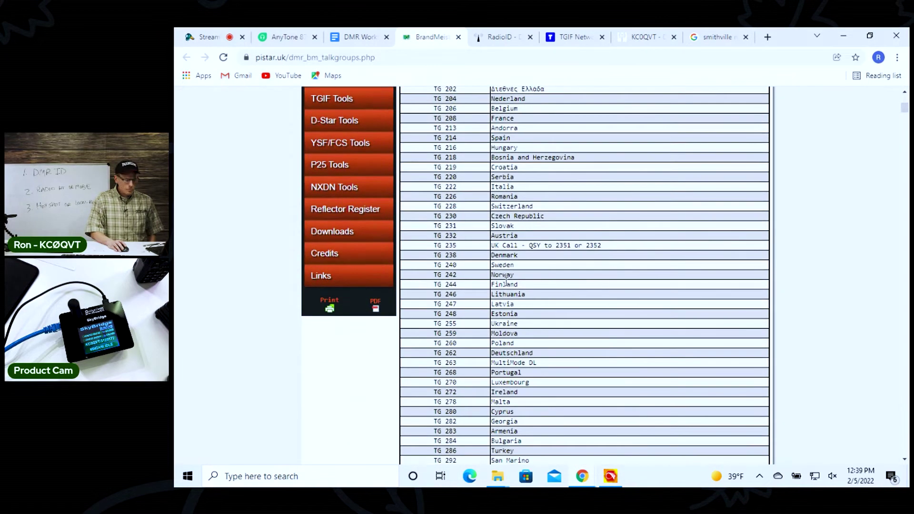
scroll(507, 282, "down", 6)
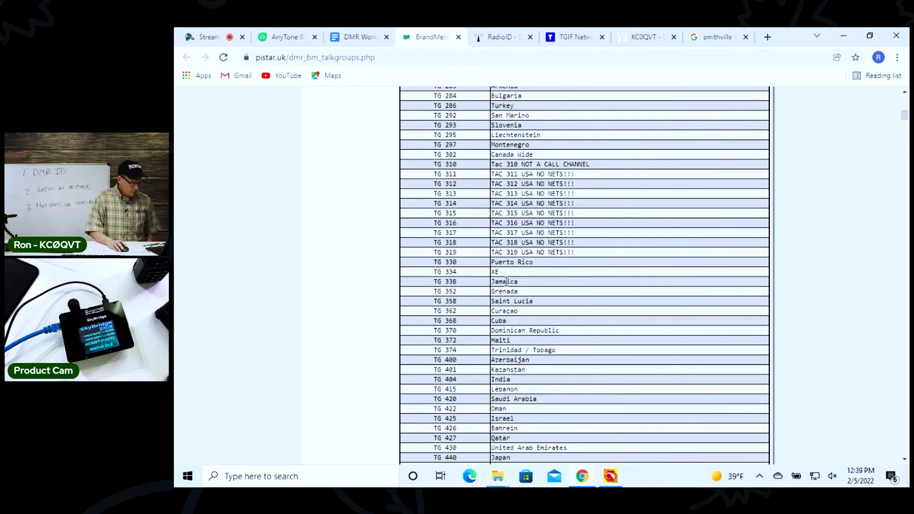
scroll(507, 282, "down", 2)
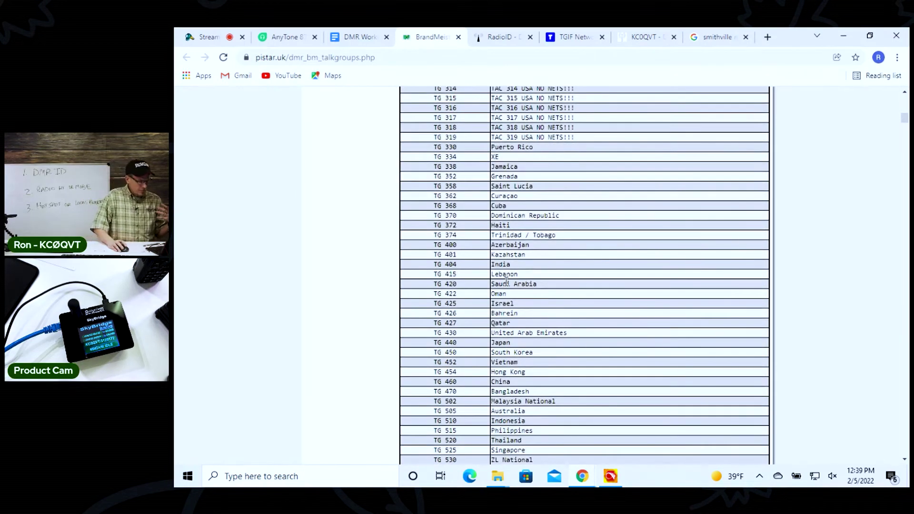
scroll(507, 282, "down", 1)
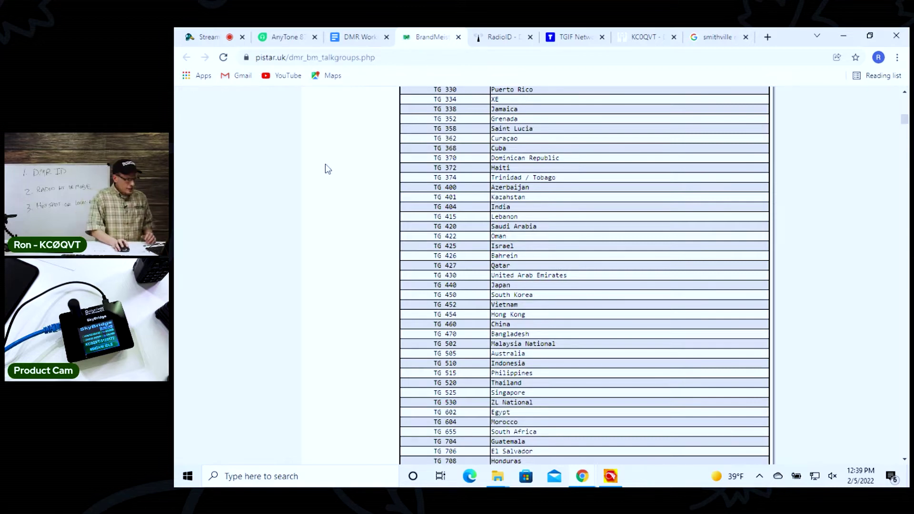
left_click(367, 38)
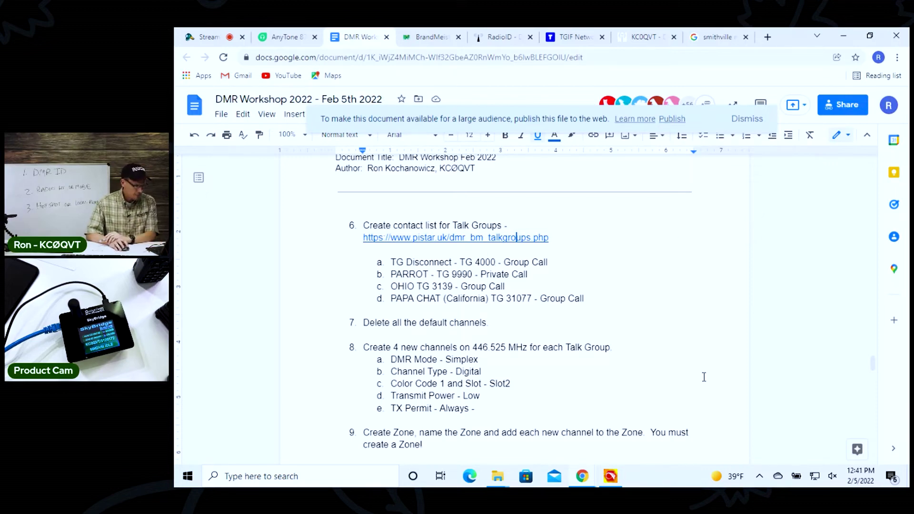
Step: Bring the AnyTone CPS, showing the Radio ID List, back in front of Google Docs
left_click(611, 476)
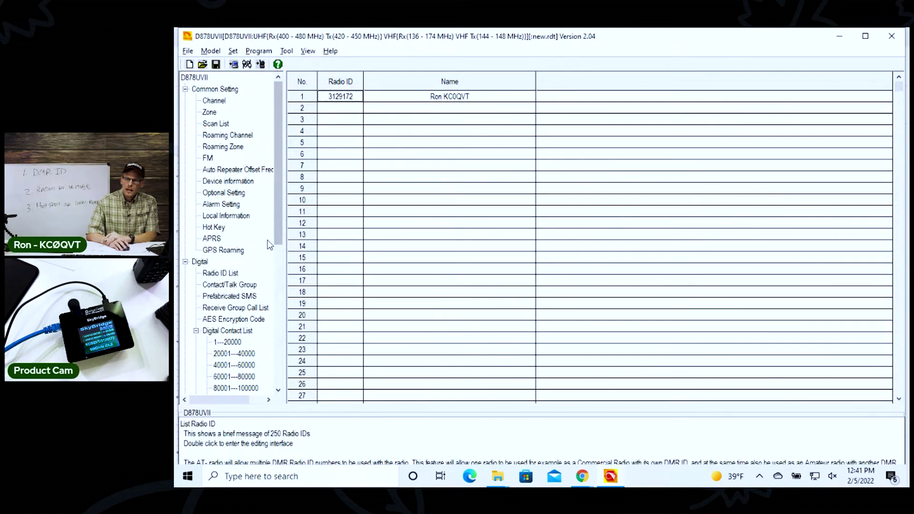
Step: Enter talk group contact 1 as DISCONNECT, Group Call, ID 4000
left_click(231, 286)
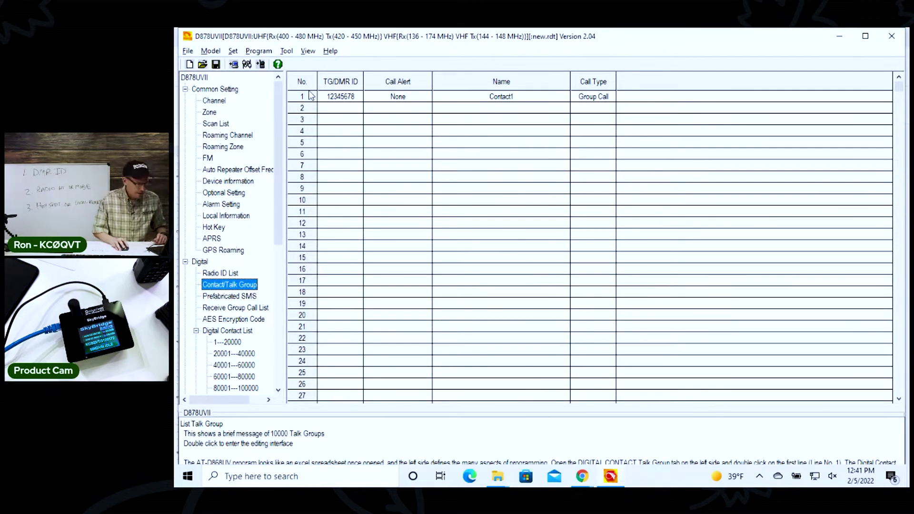
double_click(339, 99)
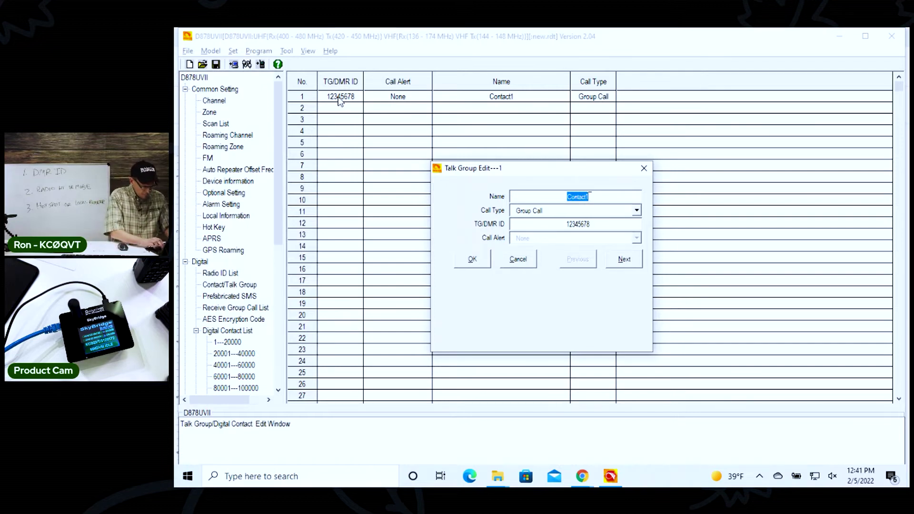
type("DI")
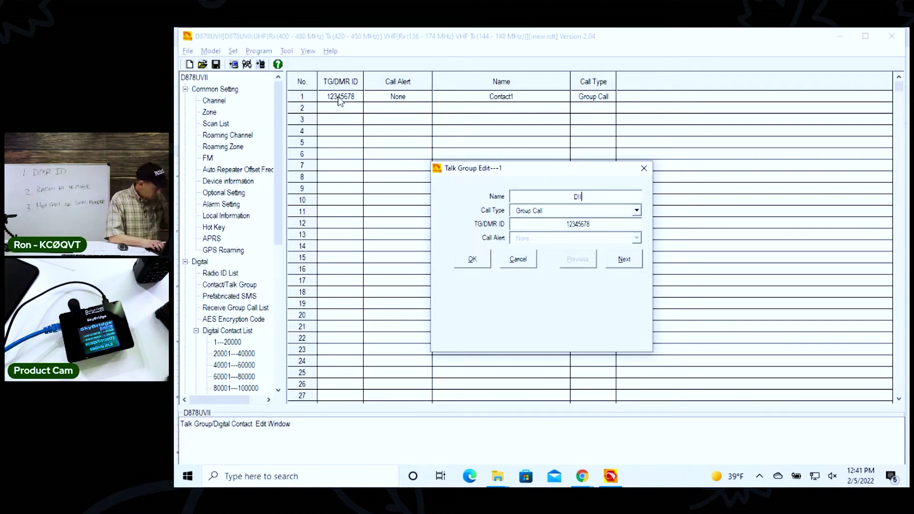
key("BackSpace")
type("ISCONNECT")
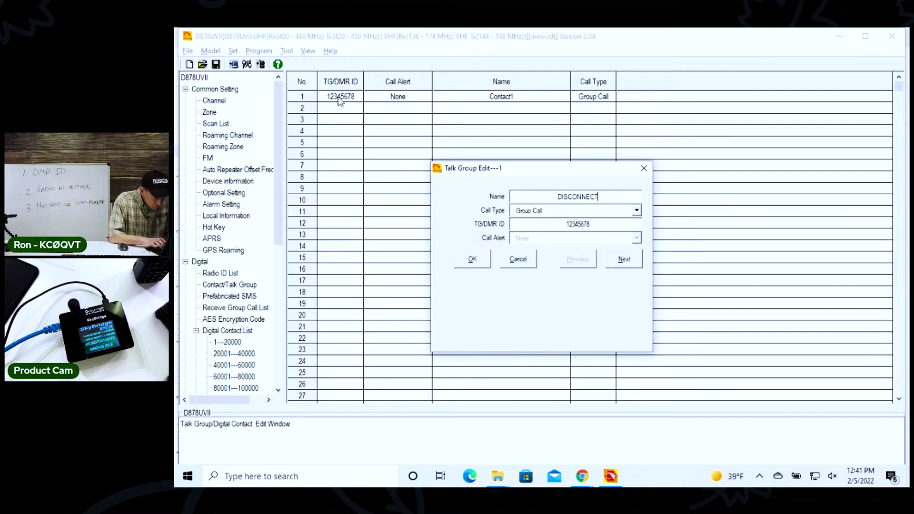
key("Tab")
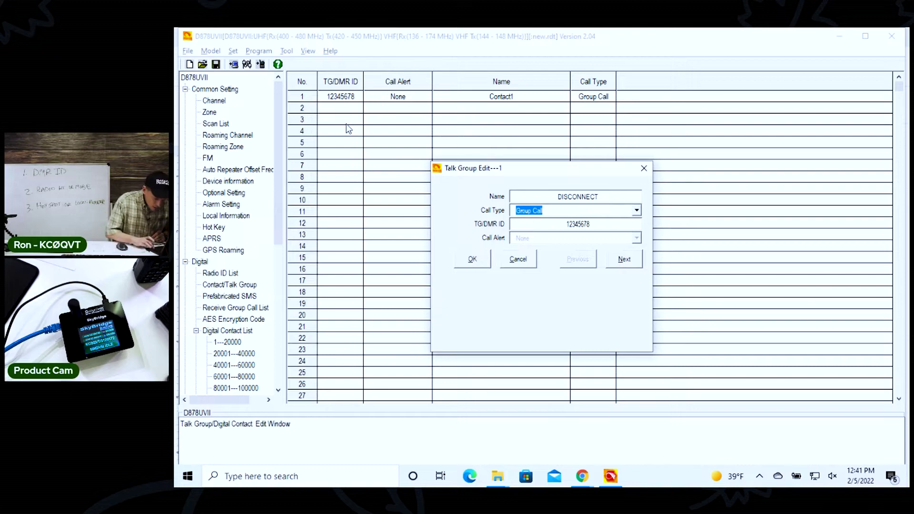
key("Down")
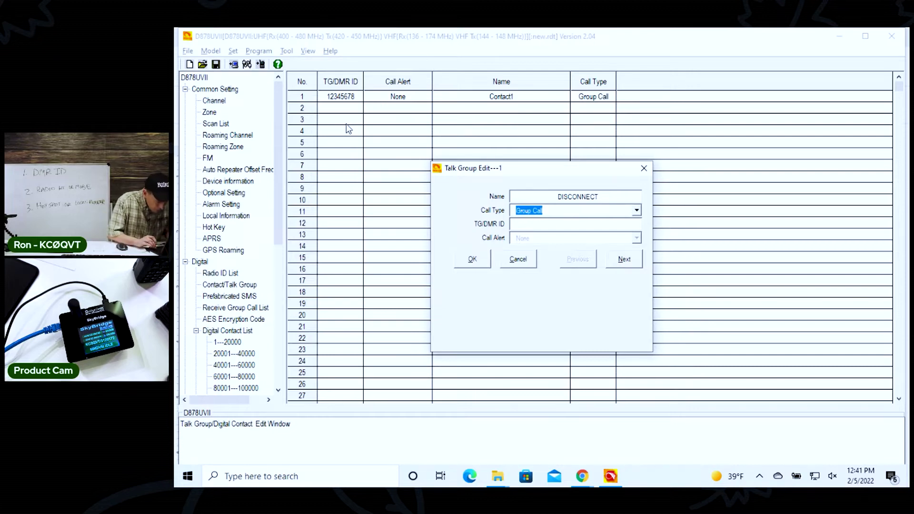
key("Up")
type("4000")
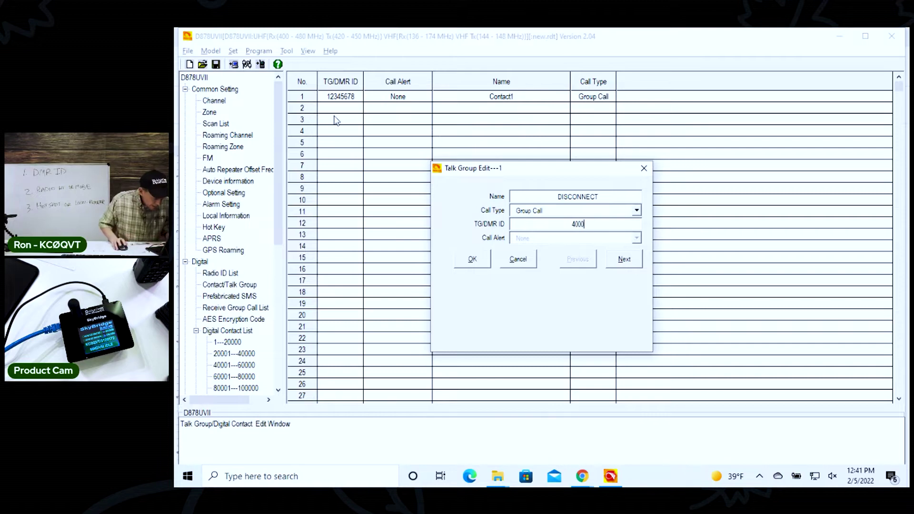
Step: Search the Pi-Star BrandMeister talkgroup list for disconnect to check its ID
key("alt+Tab")
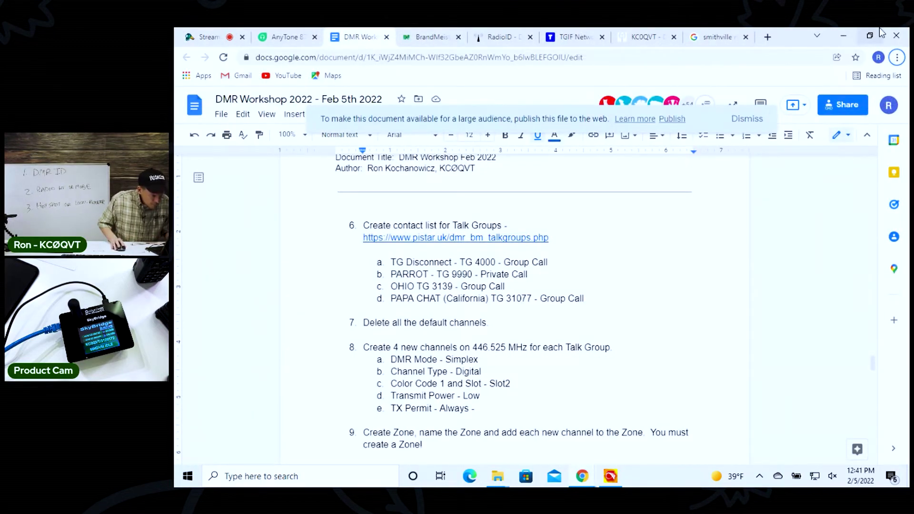
left_click(633, 40)
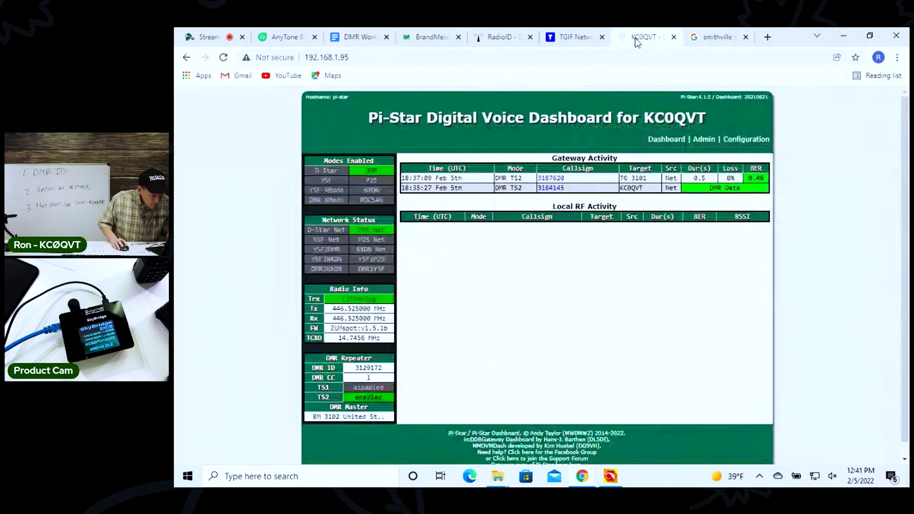
left_click(493, 39)
left_click(432, 39)
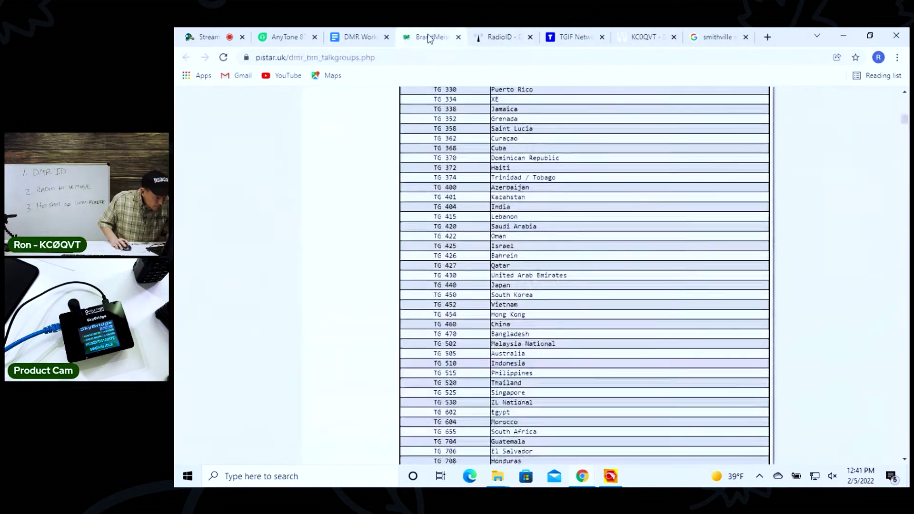
scroll(546, 281, "down", 1)
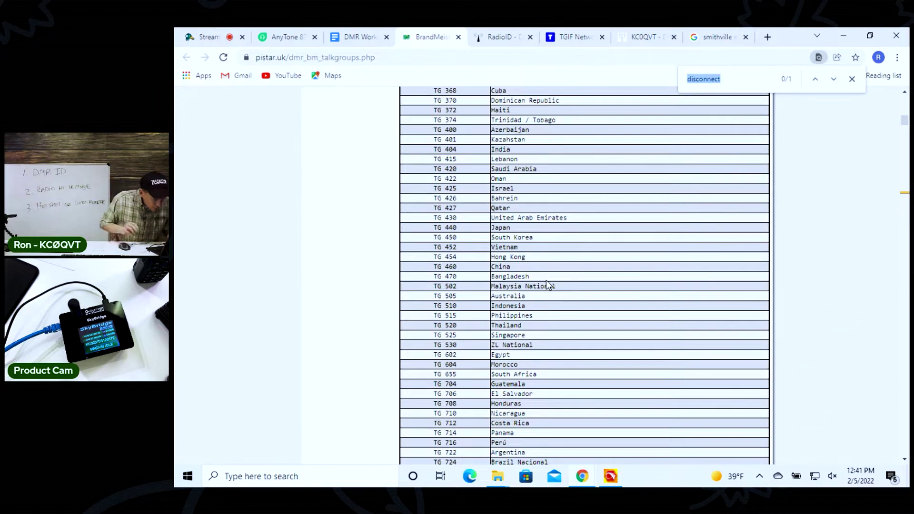
key("Return")
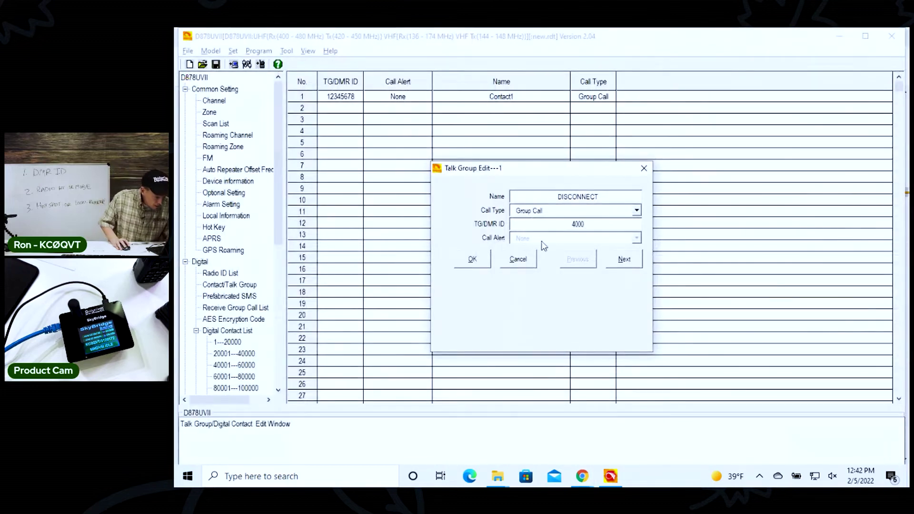
Step: Save the DISCONNECT contact, then name contact 2 PARROT as a Private Call
left_click(473, 262)
left_click(345, 111)
double_click(345, 114)
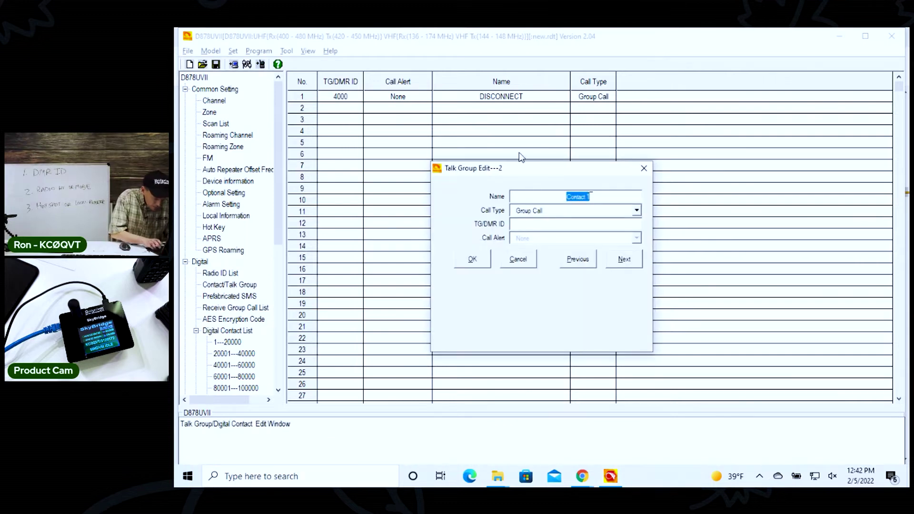
type("PARROT")
key("Tab")
key("Down")
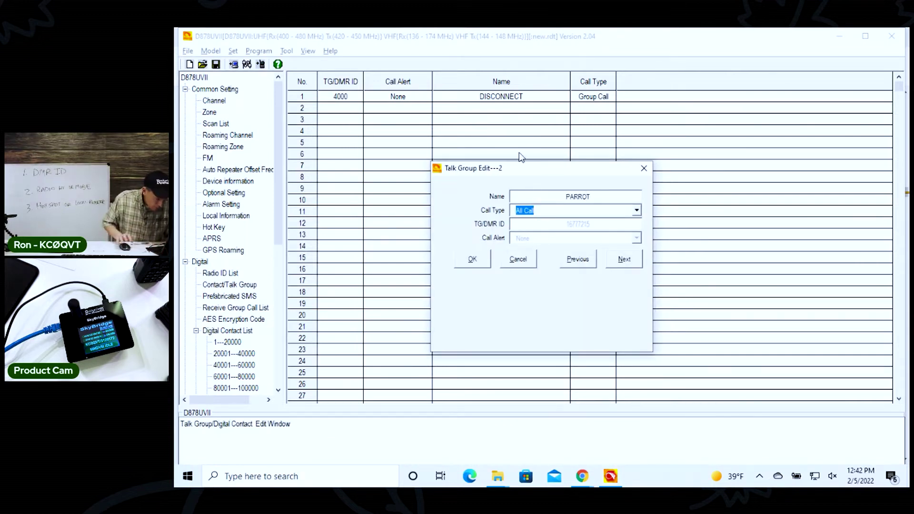
left_click(637, 210)
left_click(618, 223)
left_click(580, 226)
Step: Look up PARROT's ID, enter 9990, save it, and open contact 3's editor
key("alt+Tab")
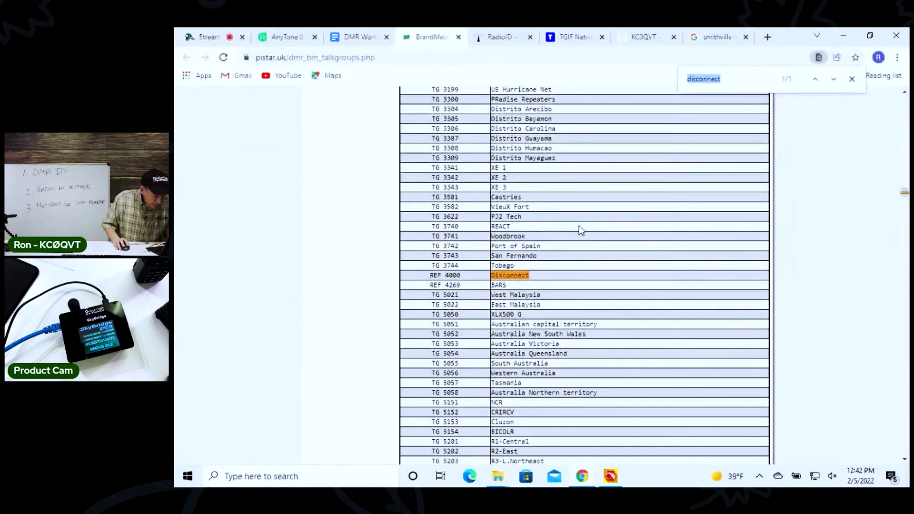
type("parrot")
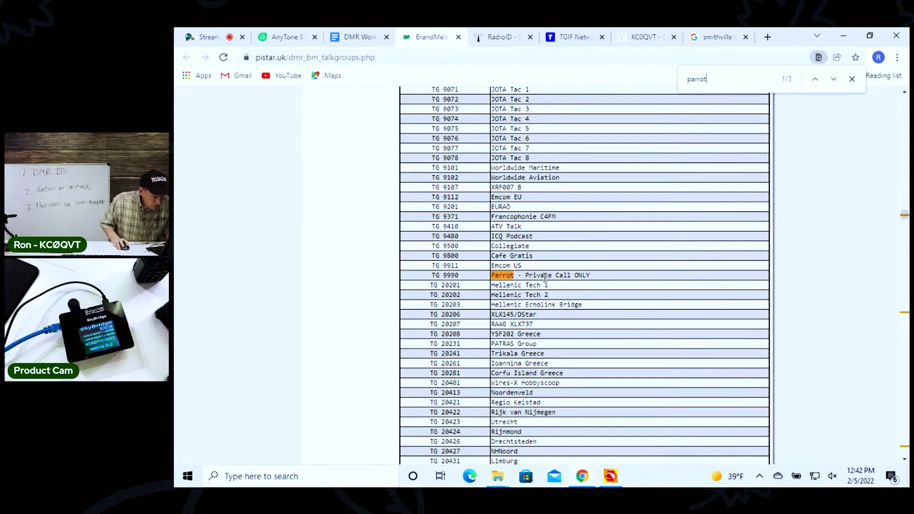
key("alt+Tab")
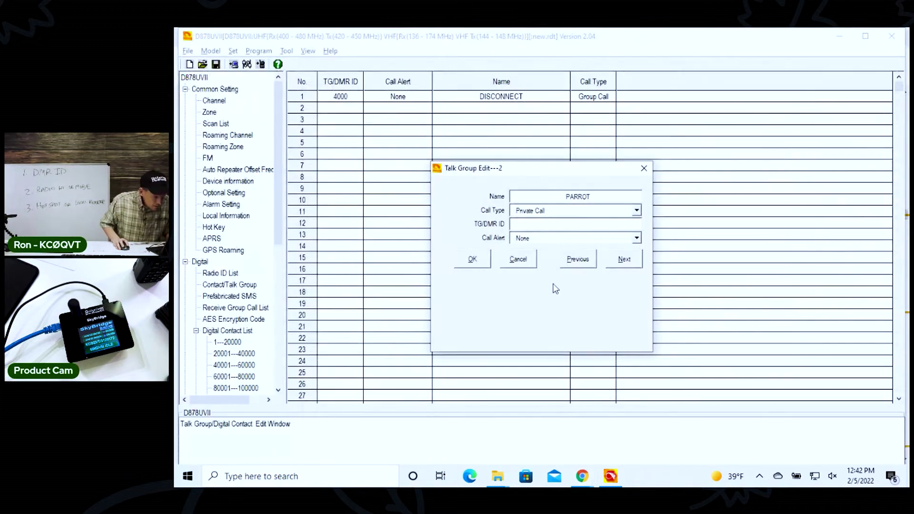
left_click(556, 232)
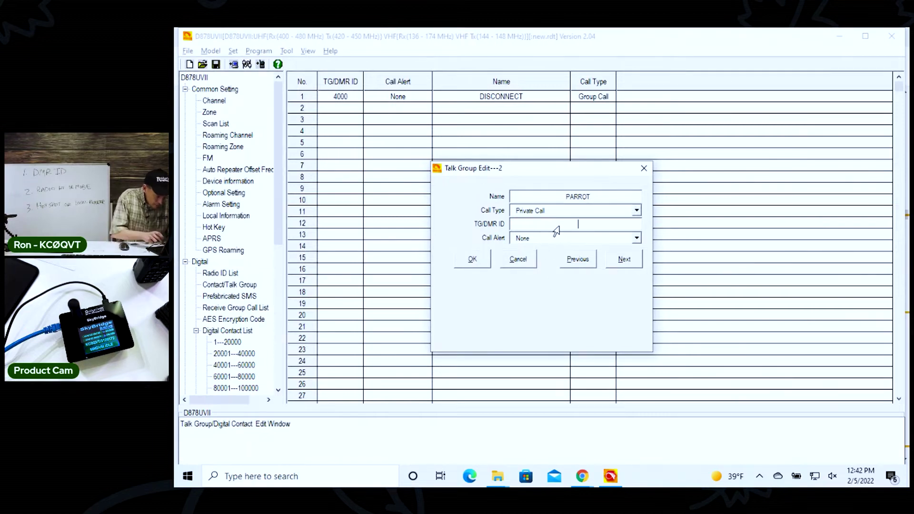
type("9990")
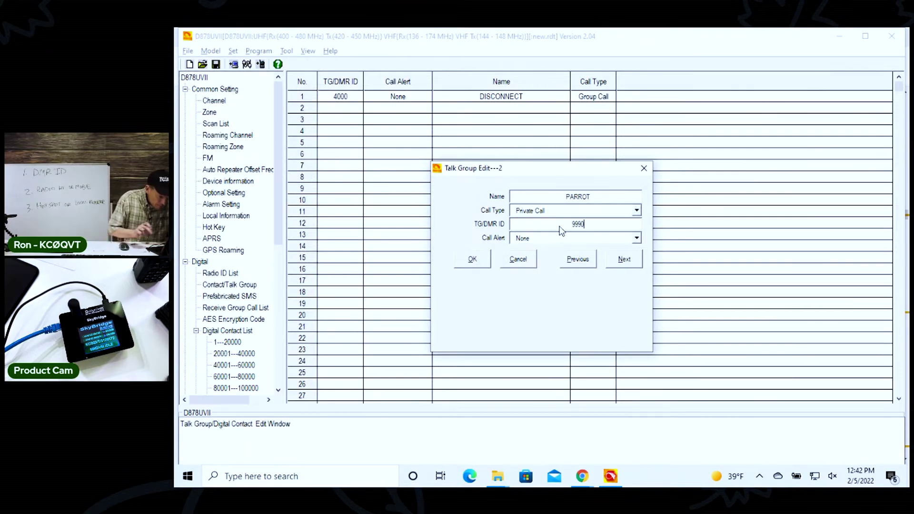
key("Tab")
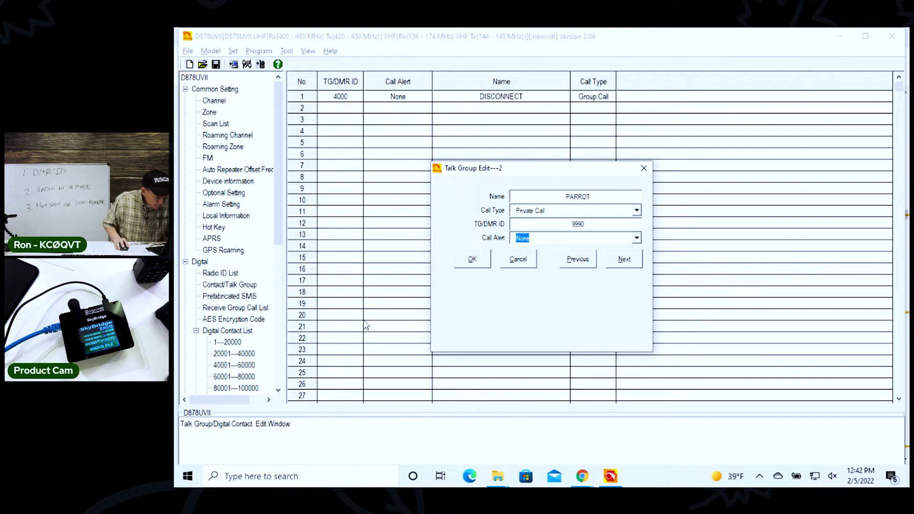
left_click(473, 262)
left_click(343, 122)
double_click(343, 122)
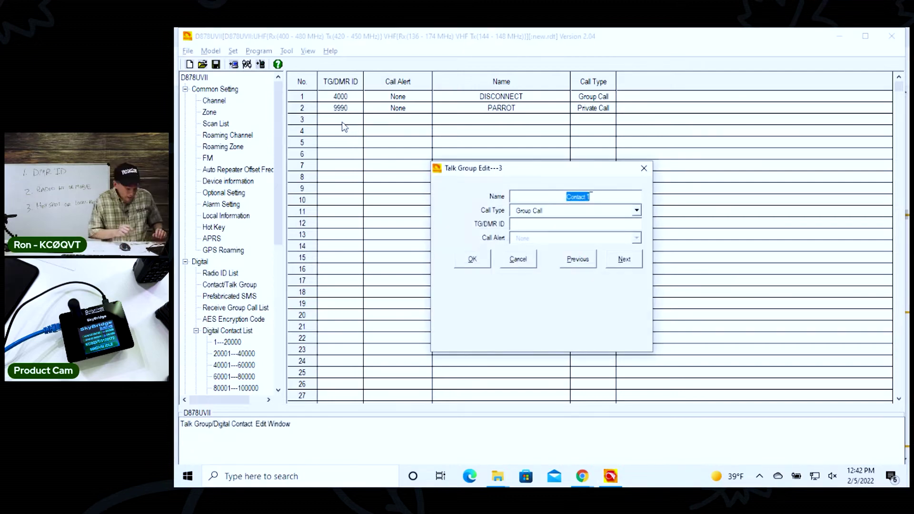
Step: Look up Ohio in the talkgroup list and save contact 3 as OHIO, ID 3139
key("alt+Tab")
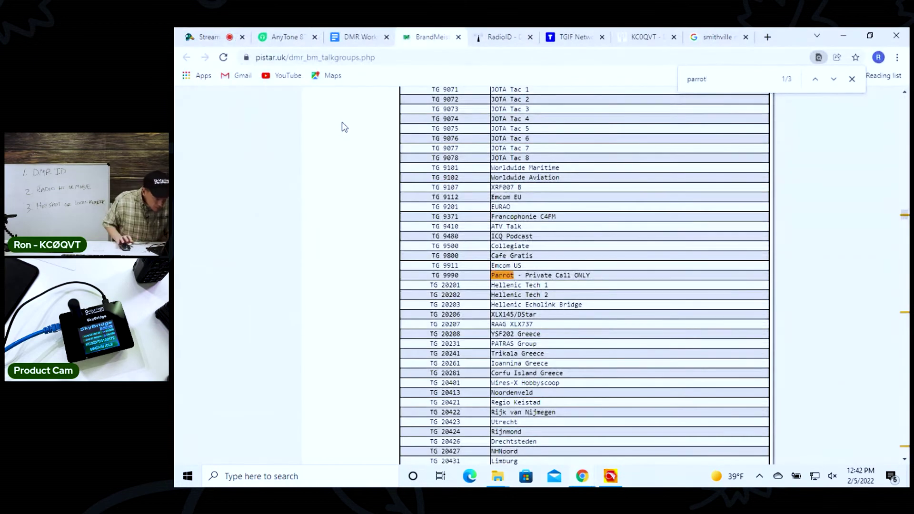
key("BackSpace")
key("BackSpace")
key("BackSpace")
key("BackSpace")
key("BackSpace")
key("BackSpace")
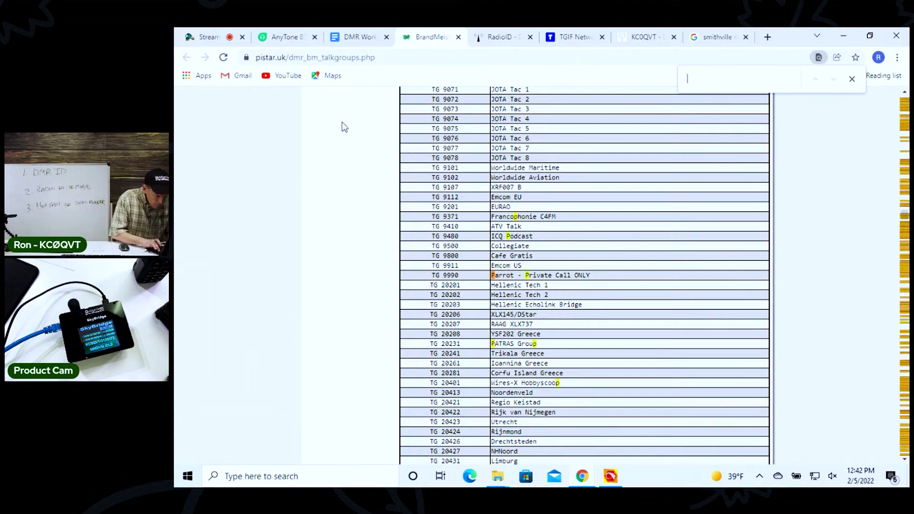
type("ohio")
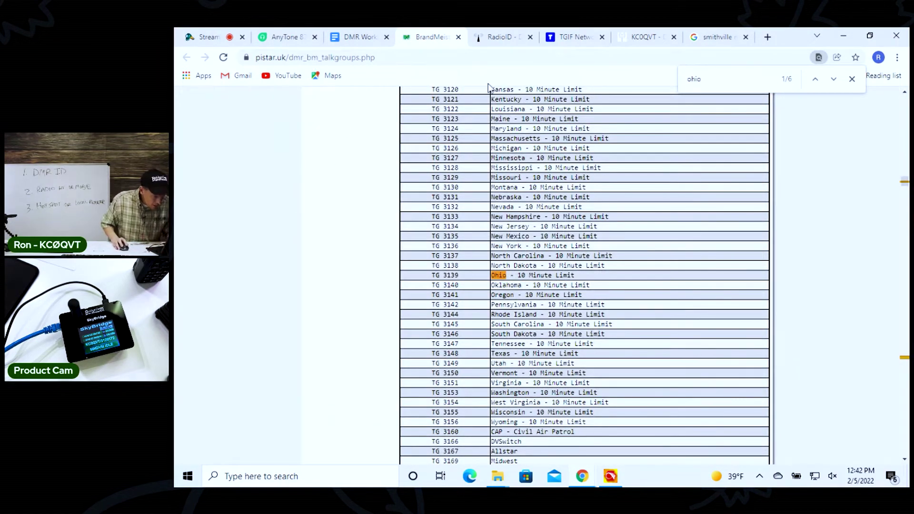
key("alt+Tab")
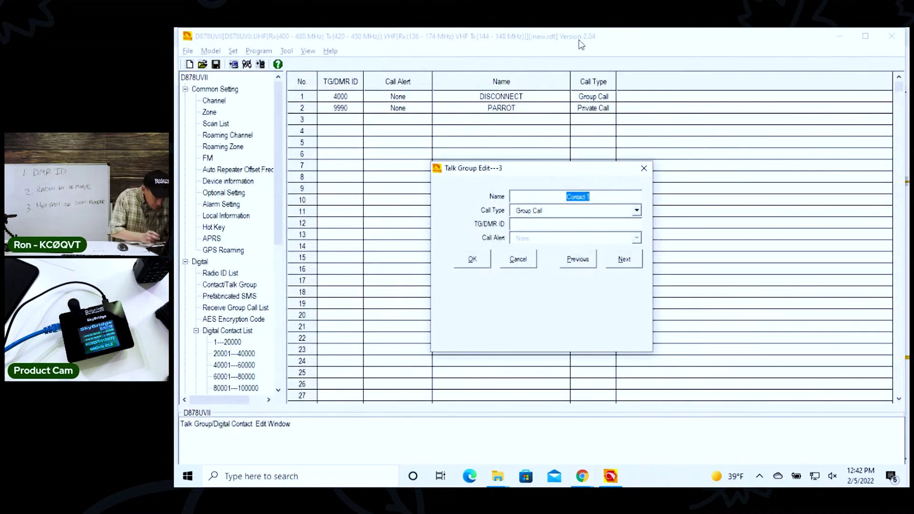
type("OHIO")
key("Tab")
key("Tab")
type("312")
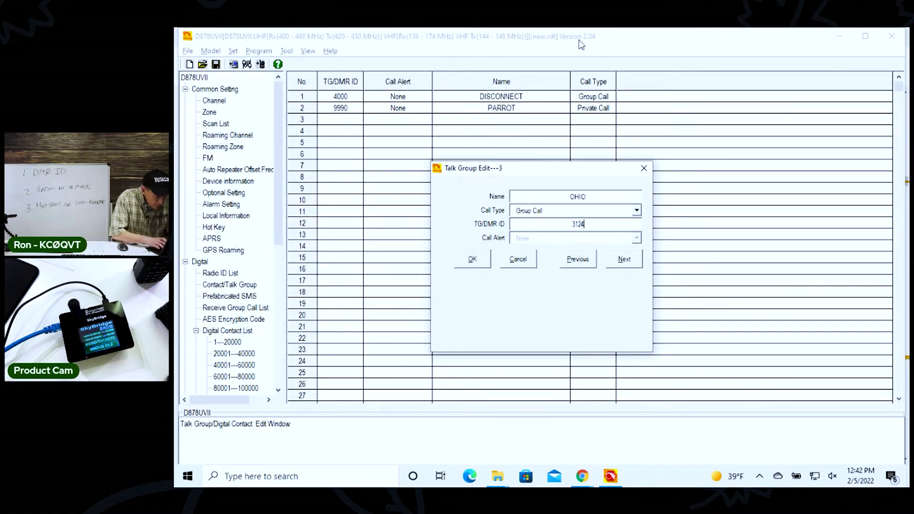
key("BackSpace")
type("39")
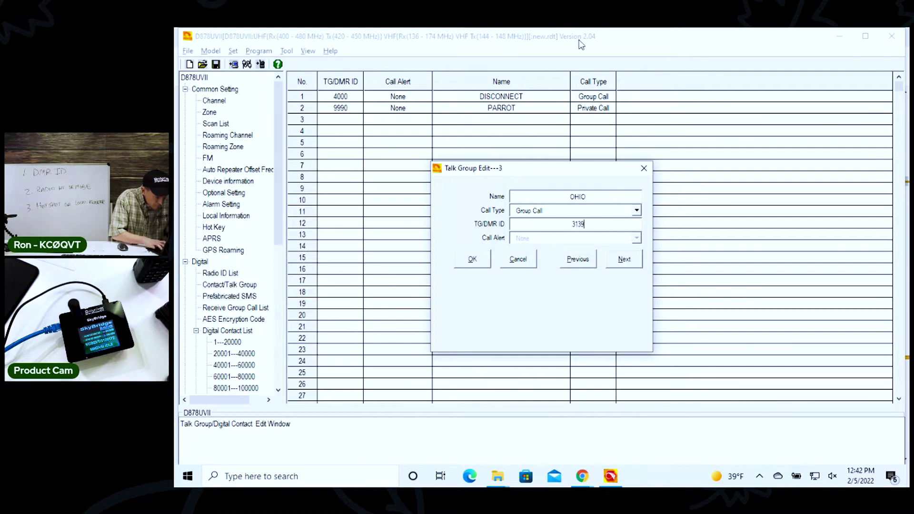
key("Tab")
left_click(473, 259)
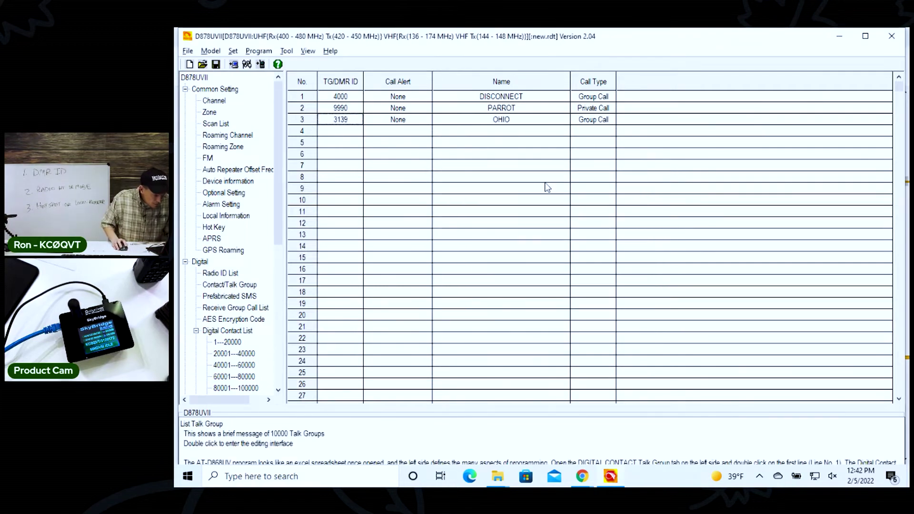
Step: Look up PAPA and fill contact 4 as PAPA CHAT with ID 31077
double_click(346, 137)
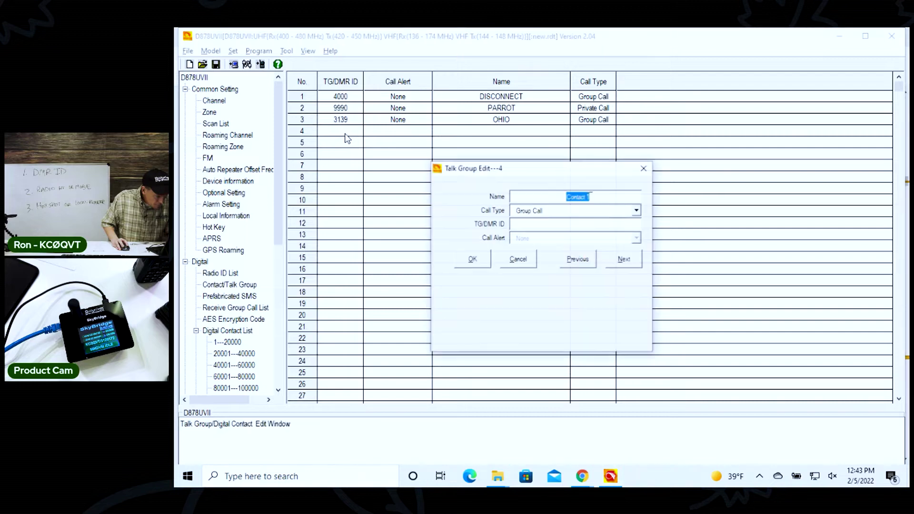
key("alt+Tab")
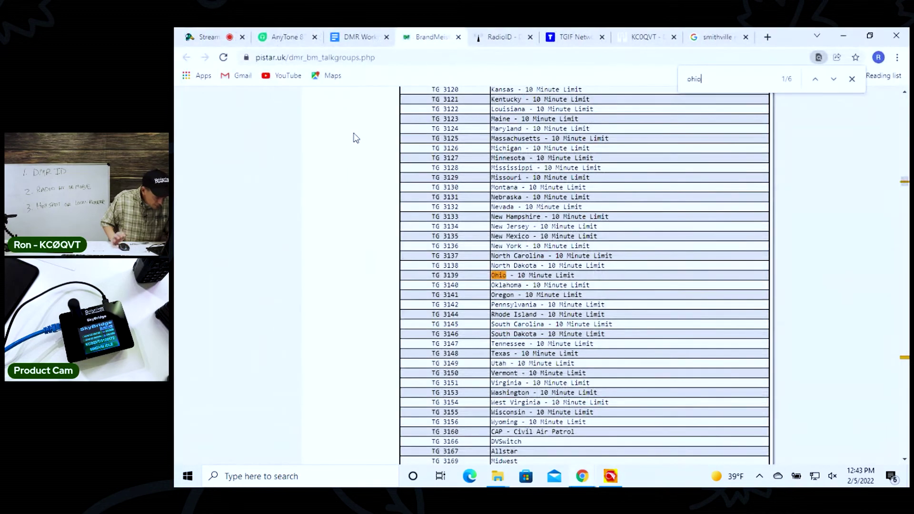
key("BackSpace")
key("BackSpace")
key("BackSpace")
key("BackSpace")
type("papa")
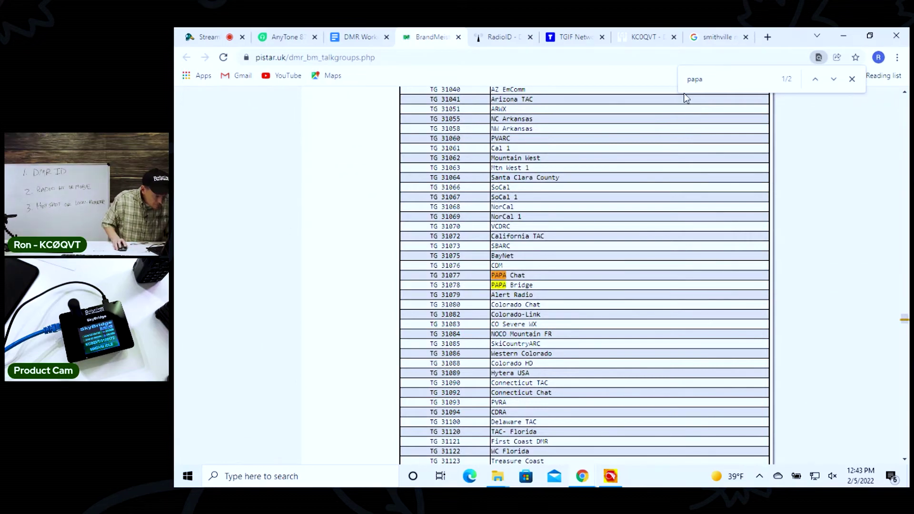
key("alt+Tab")
key("Tab")
key("Tab")
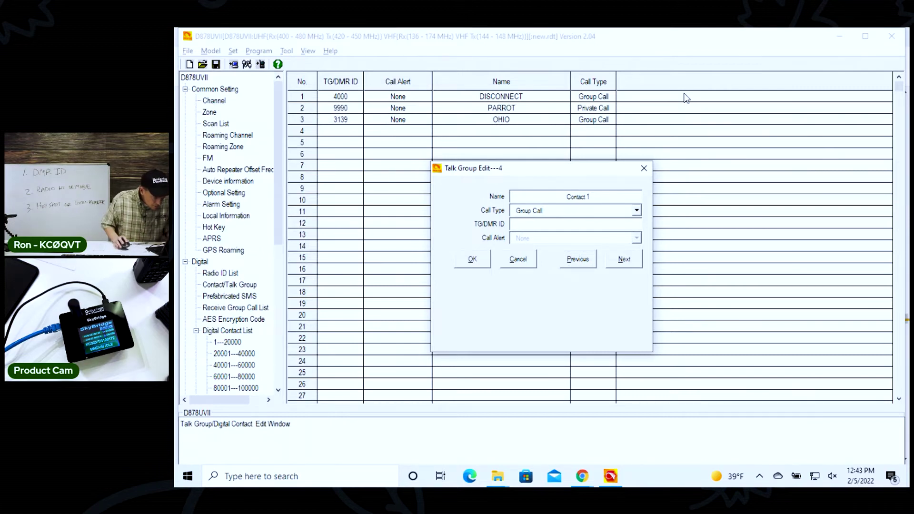
double_click(588, 198)
type("PAPA CHAR")
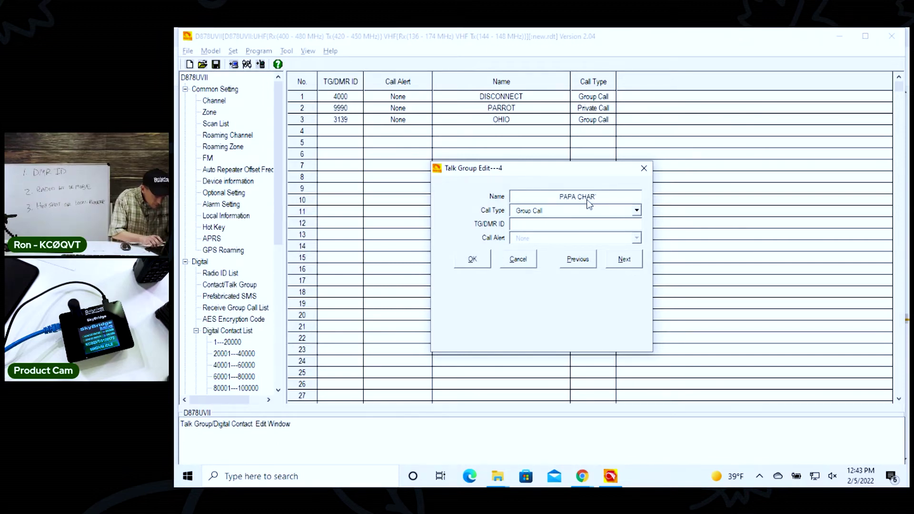
key("BackSpace")
type("T")
key("Tab")
key("Tab")
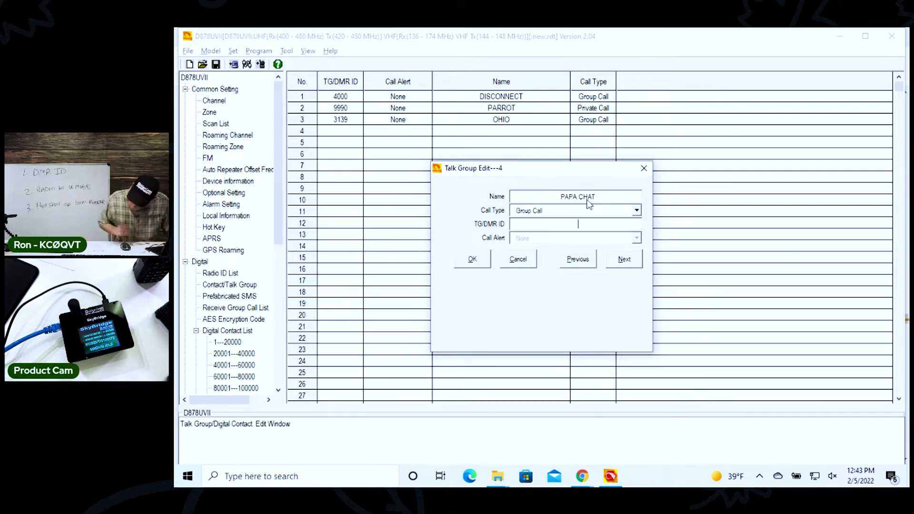
type("31077")
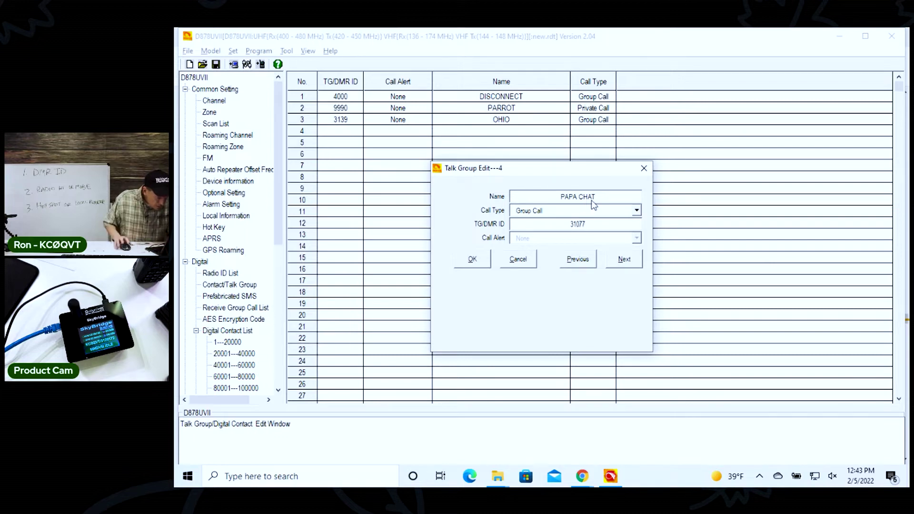
Step: Confirm the PAPA CHAT talk group and switch to the Common Setting Channel list
left_click(469, 263)
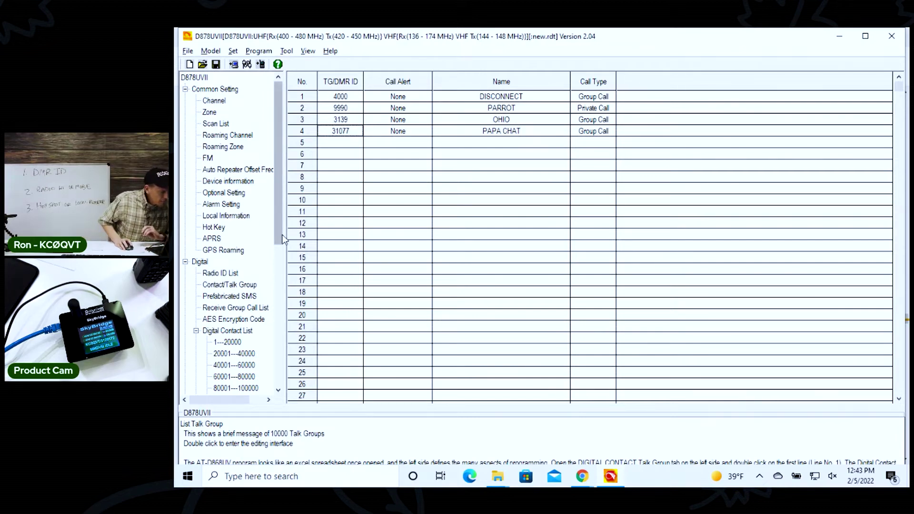
left_click(214, 101)
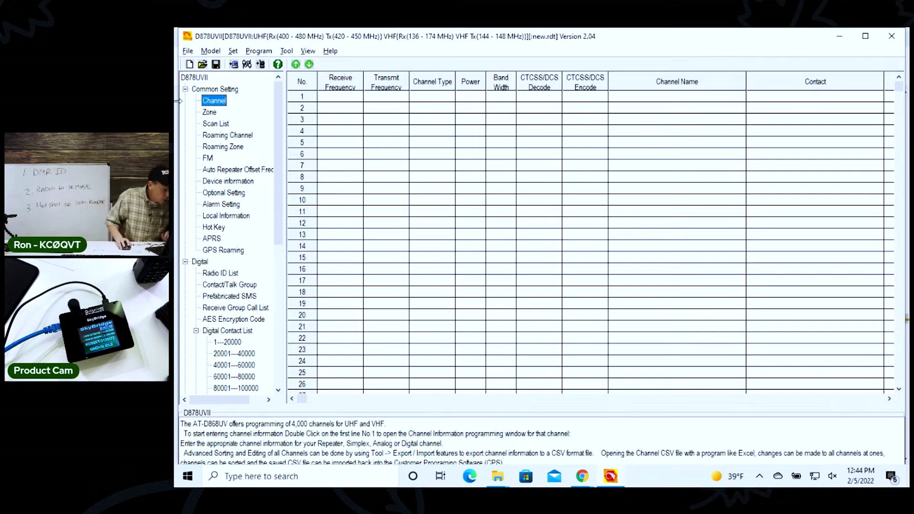
Step: Set channel 1 to DISCONNECT, 446.525 receive and transmit, Low power
double_click(338, 98)
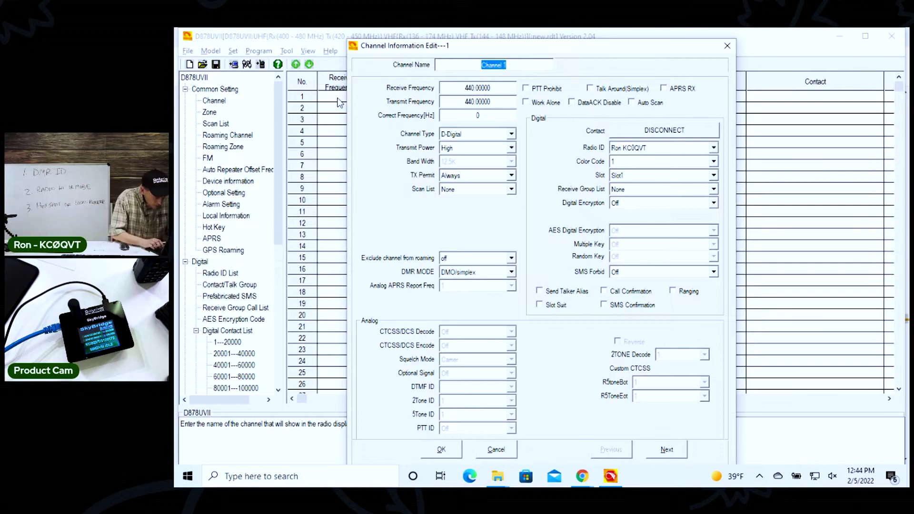
type("DISCONNECT")
key("Tab")
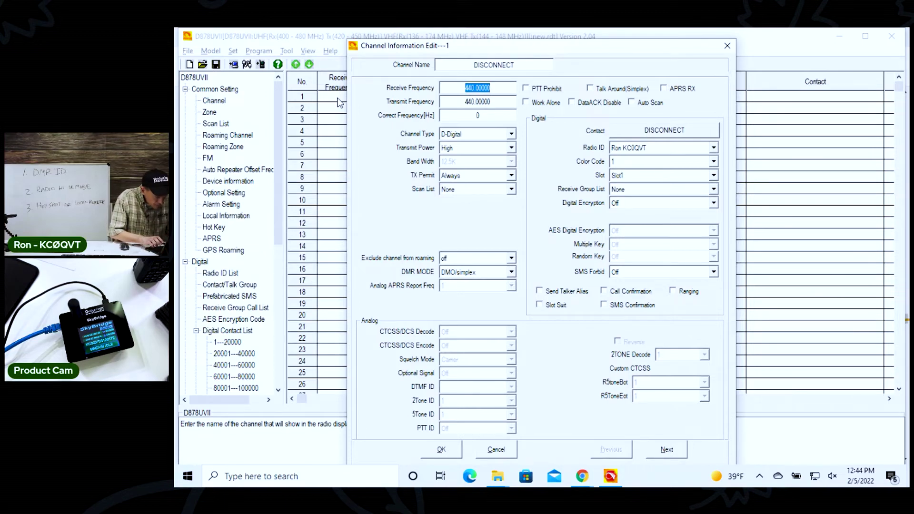
type("446.525")
key("Tab")
type("446.525")
key("Tab")
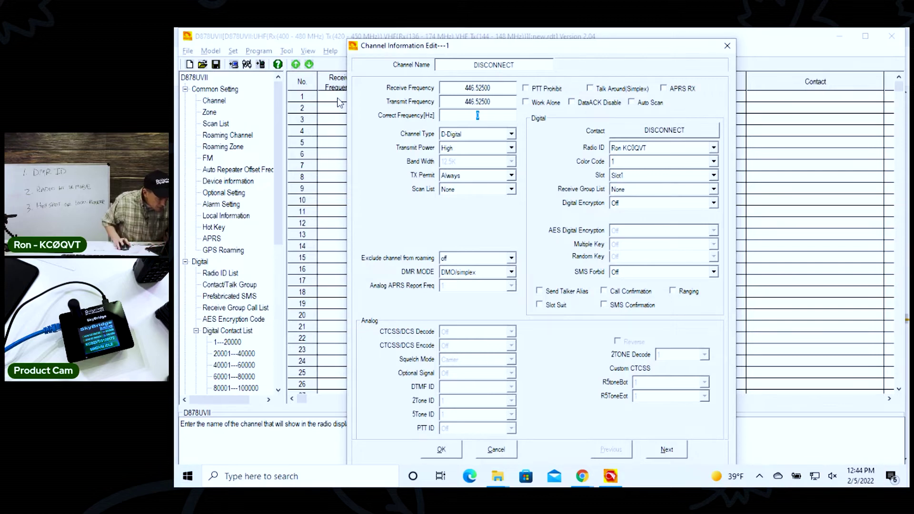
left_click(500, 148)
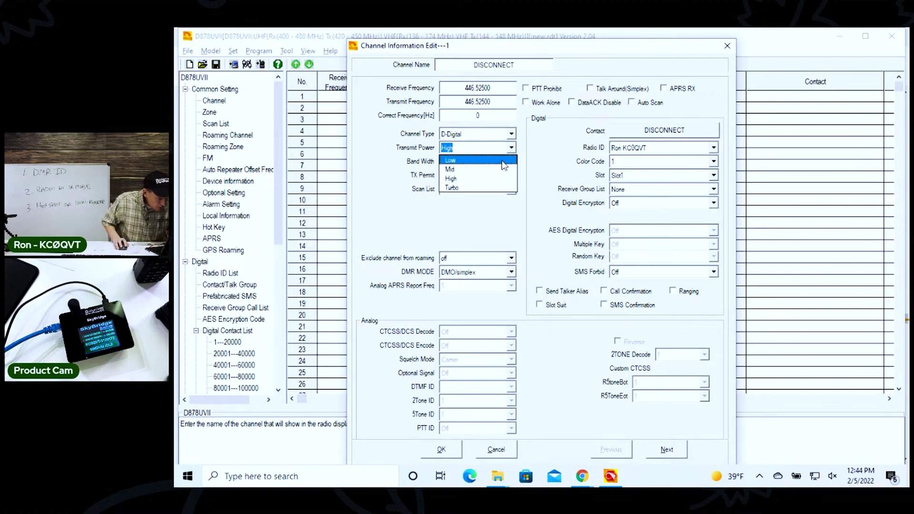
left_click(504, 162)
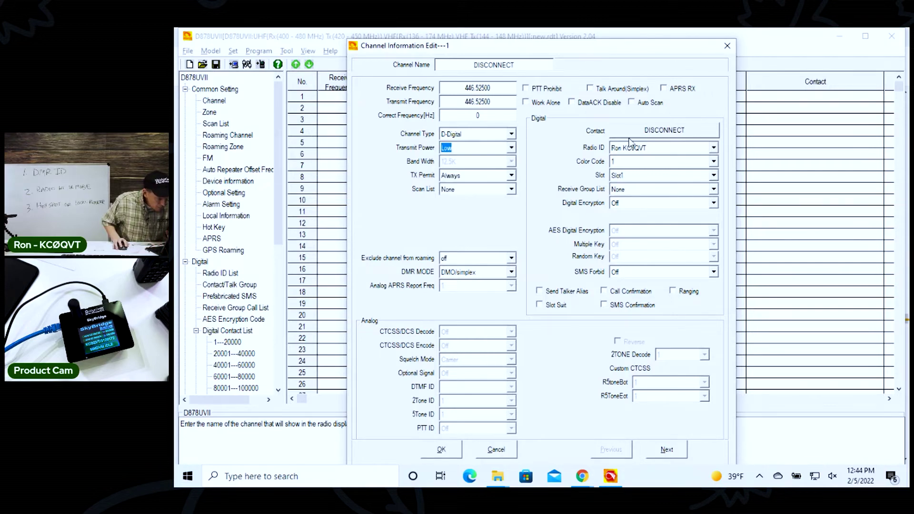
Step: Set the channel's slot to Slot2 and confirm TS2 on the Pi-Star dashboard
left_click(667, 132)
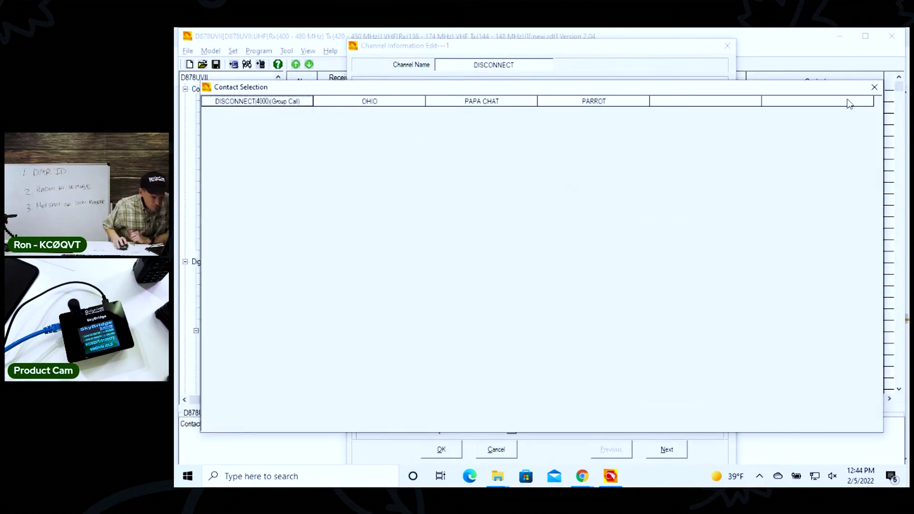
left_click(874, 87)
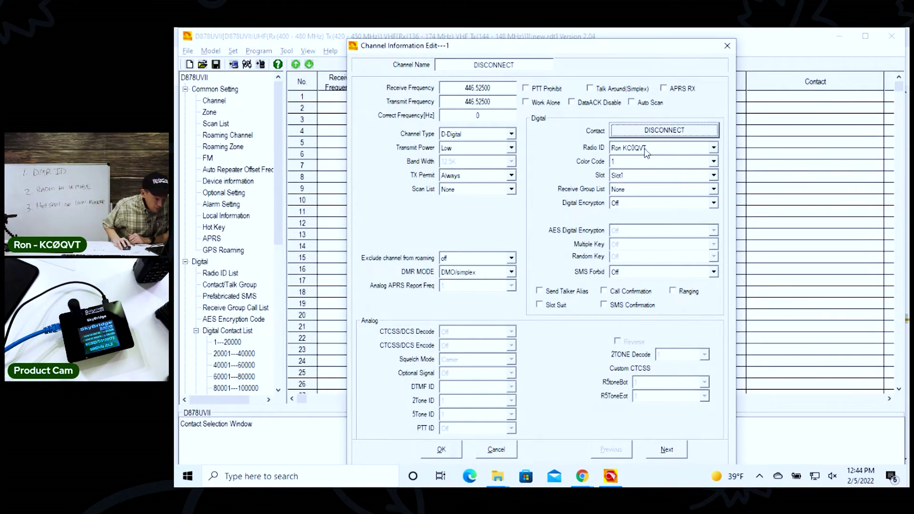
left_click(664, 176)
left_click(642, 197)
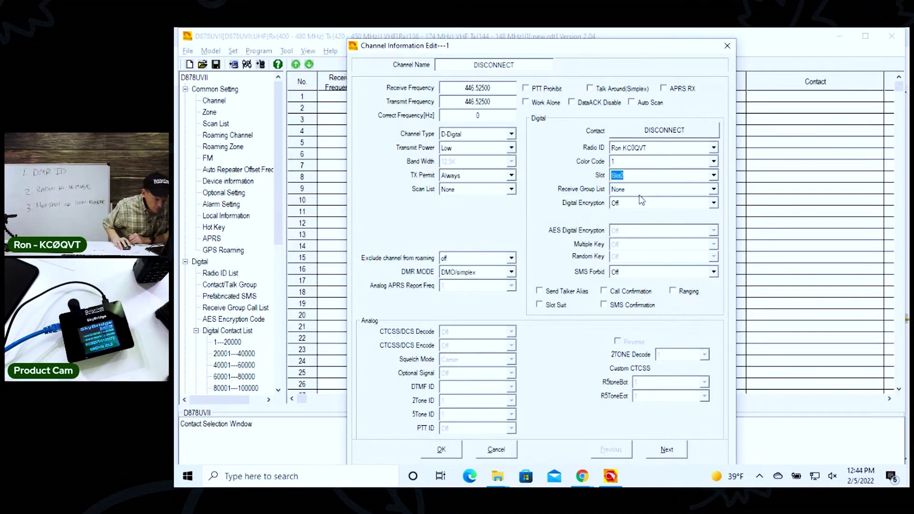
key("alt+Tab")
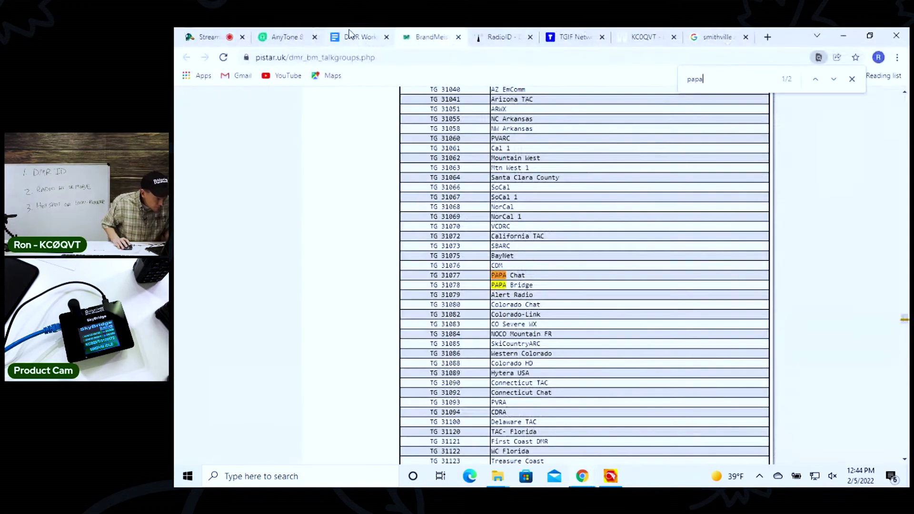
left_click(642, 34)
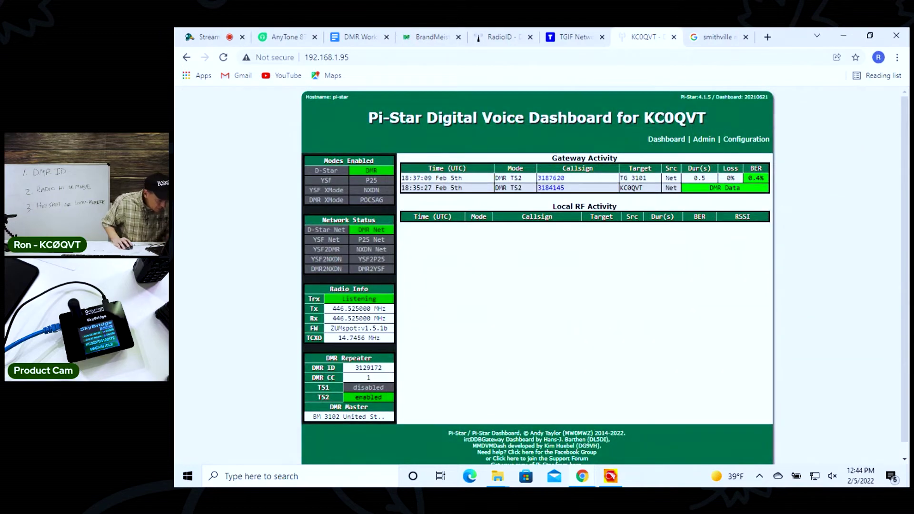
key("alt+Tab")
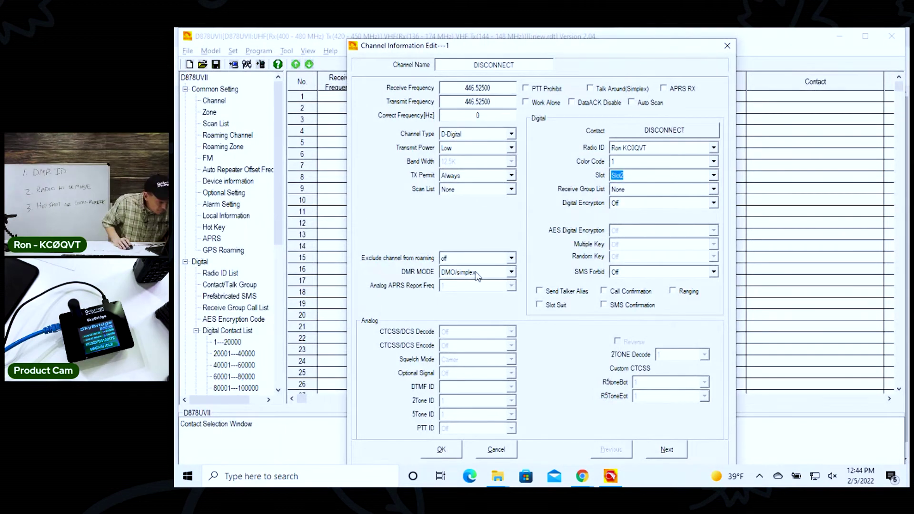
Step: Save the DISCONNECT channel and copy it into row 2
left_click(434, 444)
right_click(345, 101)
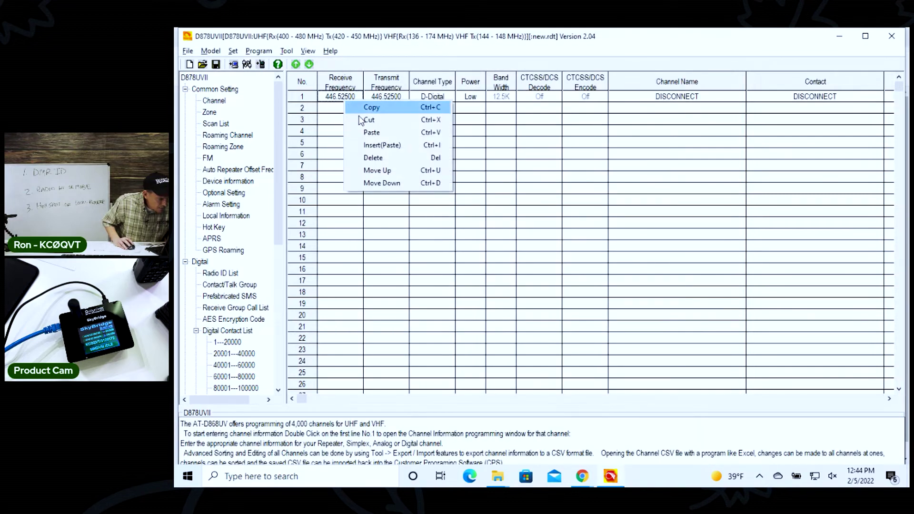
left_click(372, 107)
left_click(352, 106)
right_click(353, 107)
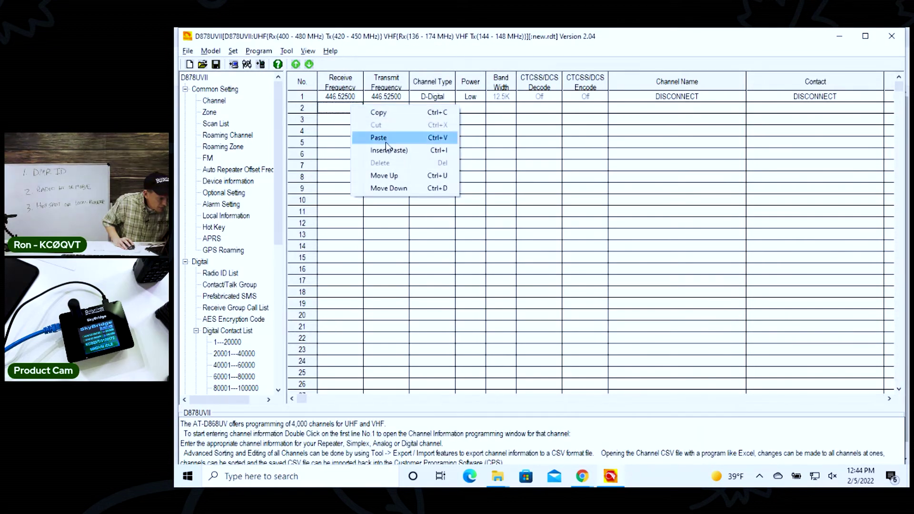
left_click(385, 139)
Step: Rename channel 2 to PARROT and assign the PARROT contact
double_click(350, 108)
type("PARROT")
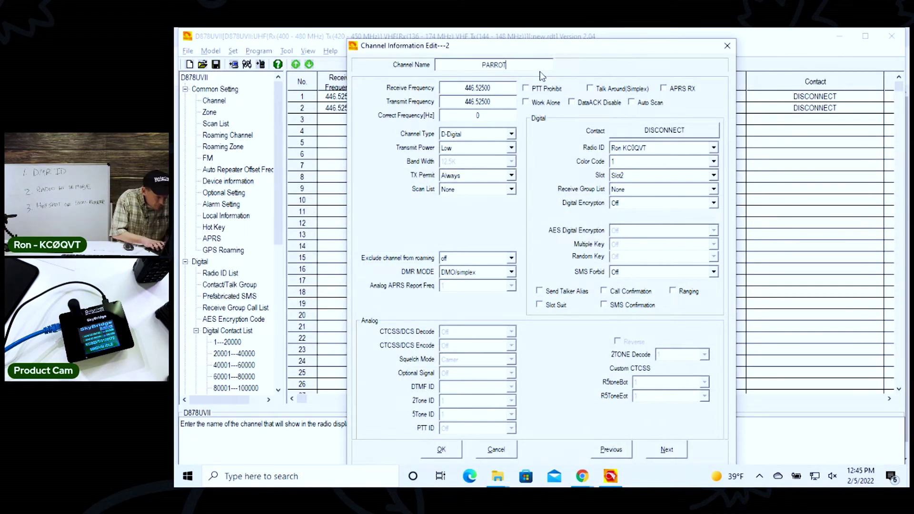
key("Tab")
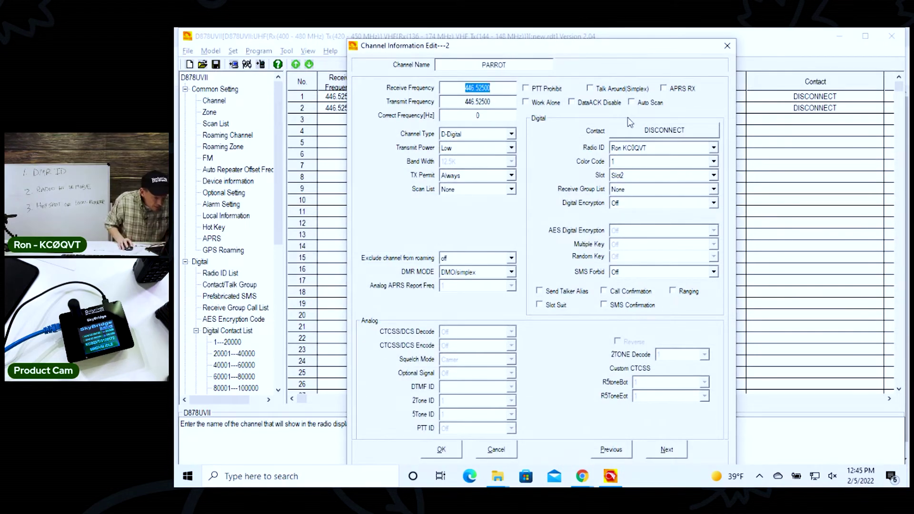
left_click(651, 132)
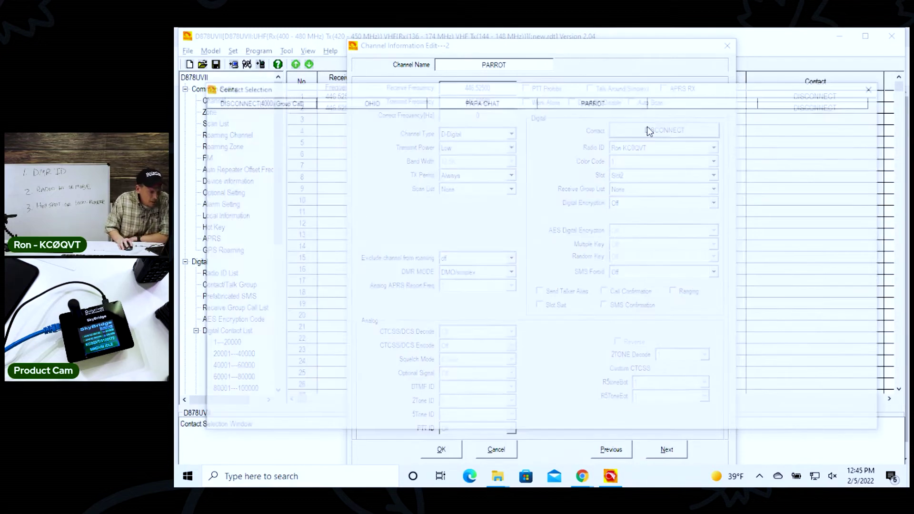
left_click(588, 105)
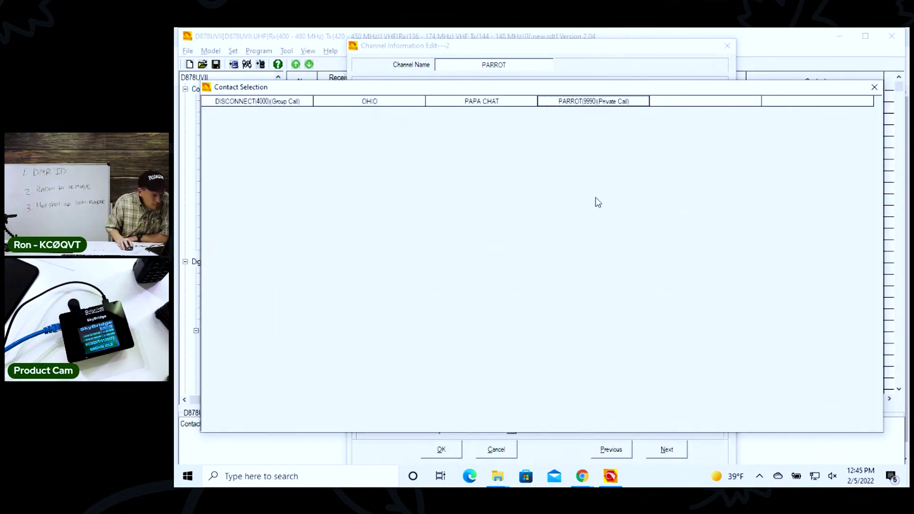
double_click(590, 103)
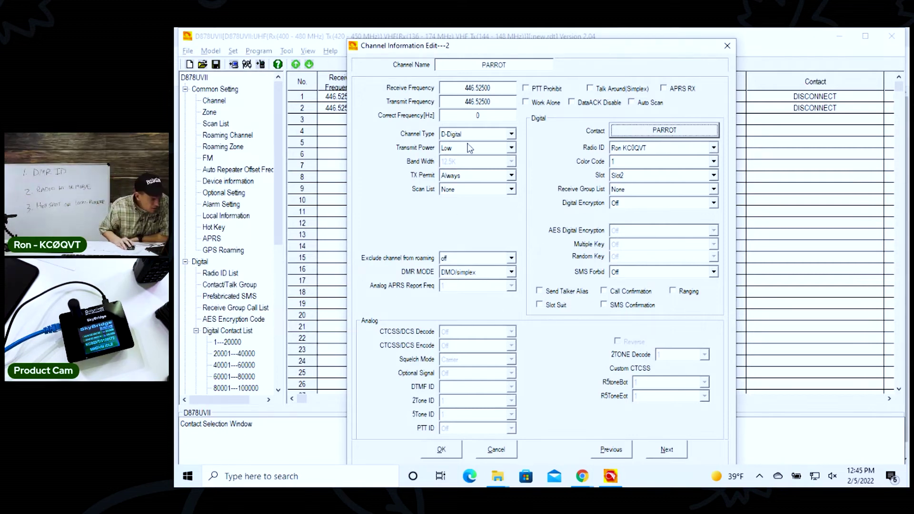
Step: Save channel 2, then paste row 3 as OHIO with the OHIO contact
left_click(442, 449)
right_click(338, 118)
left_click(364, 150)
double_click(341, 119)
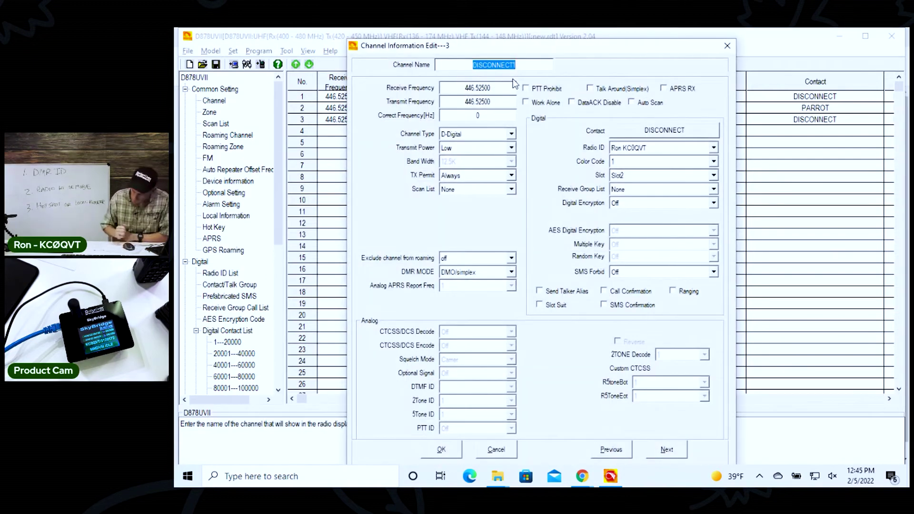
type("0HIO")
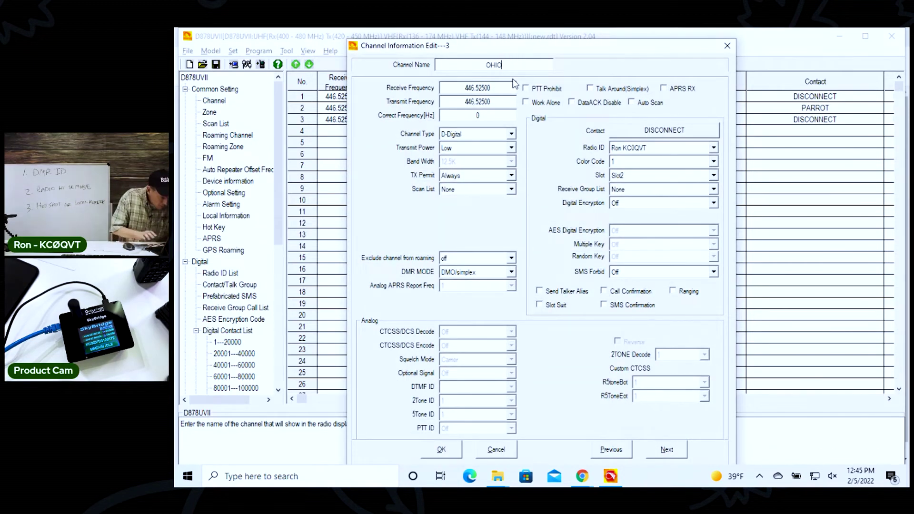
key("Tab")
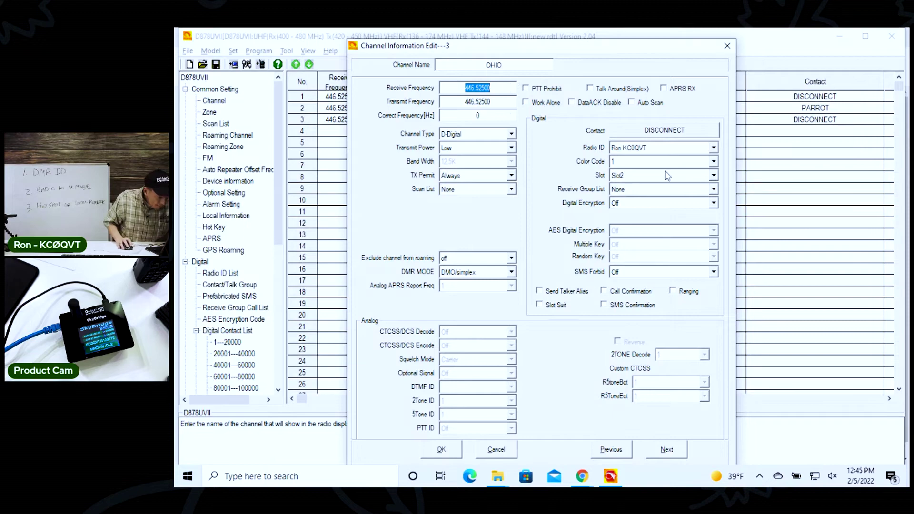
left_click(648, 135)
double_click(404, 103)
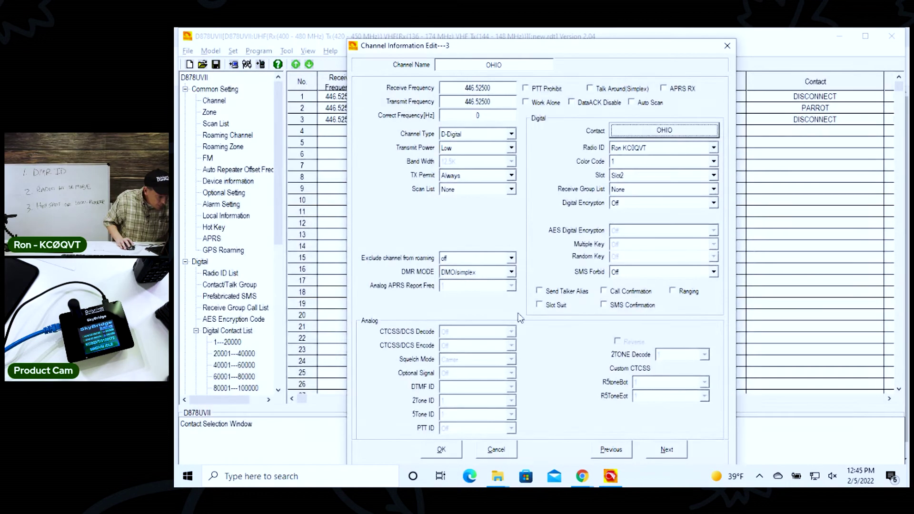
left_click(454, 452)
Step: Paste row 4 as PAPA CHAT with the PAPA CHAT contact and save it
left_click(344, 132)
right_click(345, 133)
left_click(370, 165)
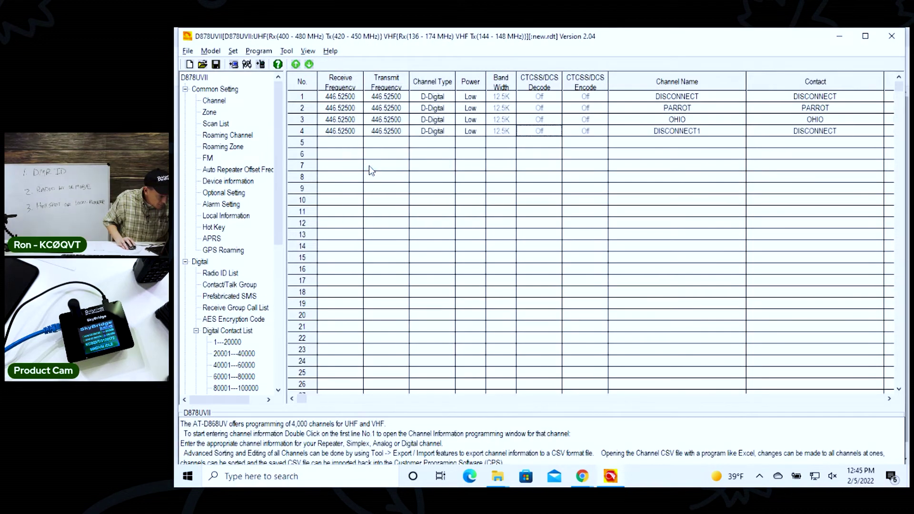
double_click(344, 131)
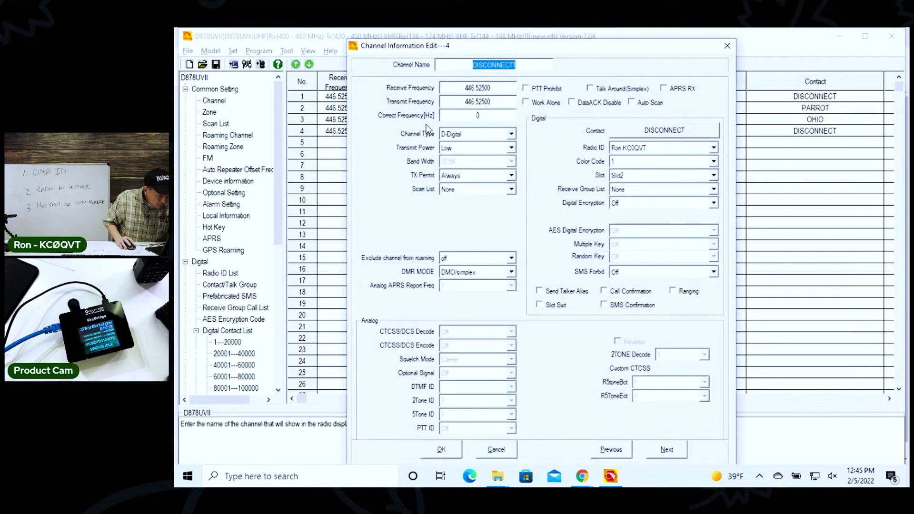
type("PAPA CHAR")
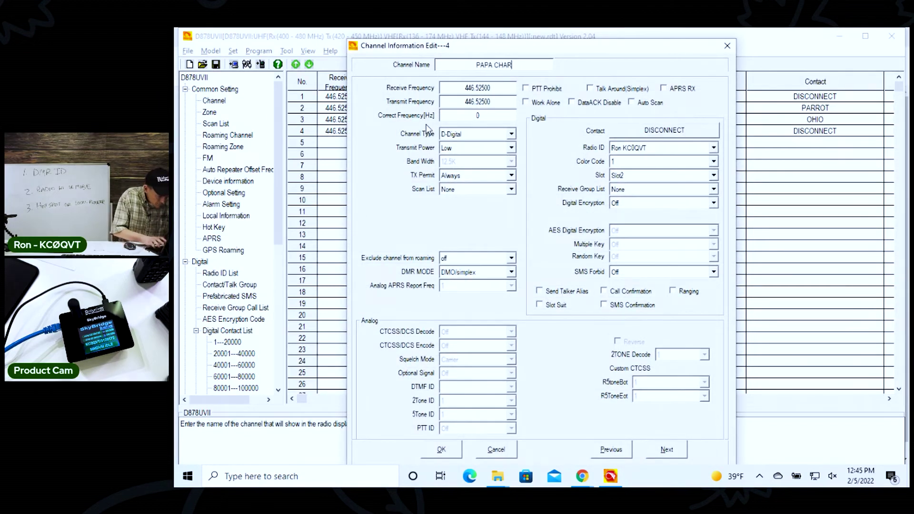
key("Tab")
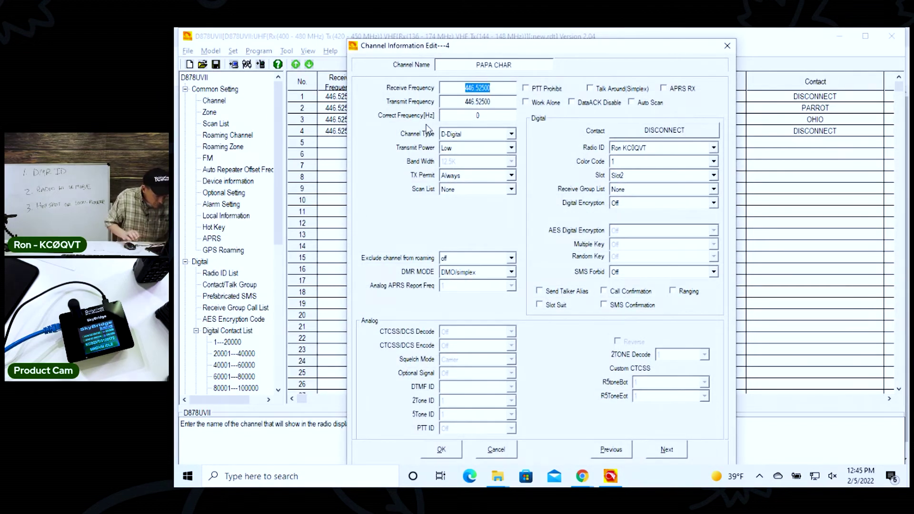
key("shift+Tab")
left_click(519, 67)
key("BackSpace")
type("T")
left_click(685, 133)
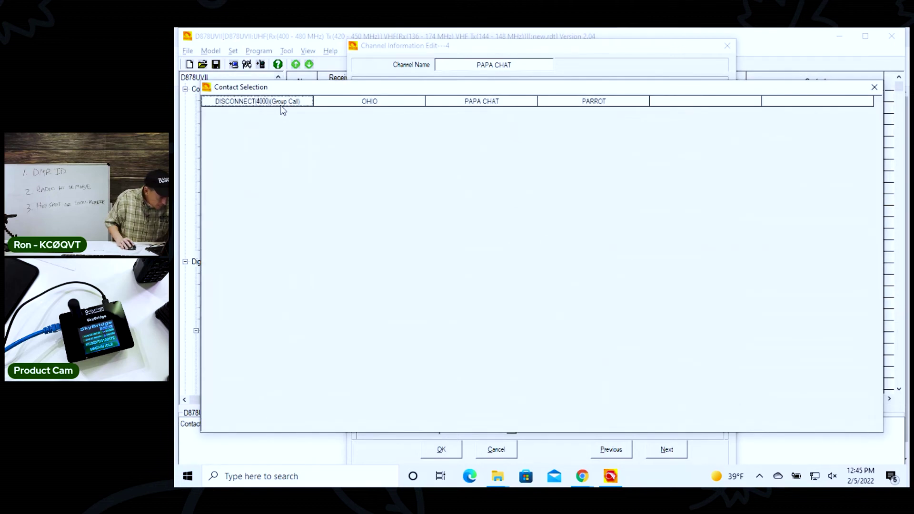
double_click(496, 108)
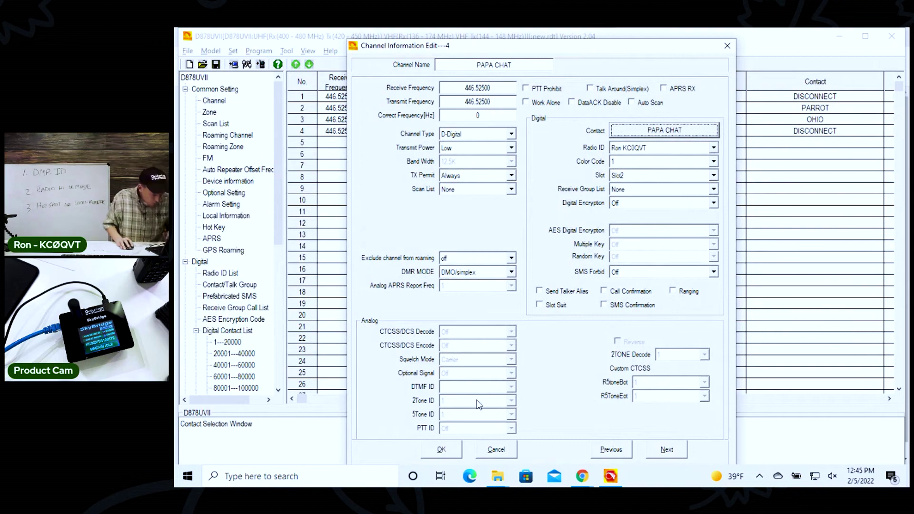
left_click(450, 451)
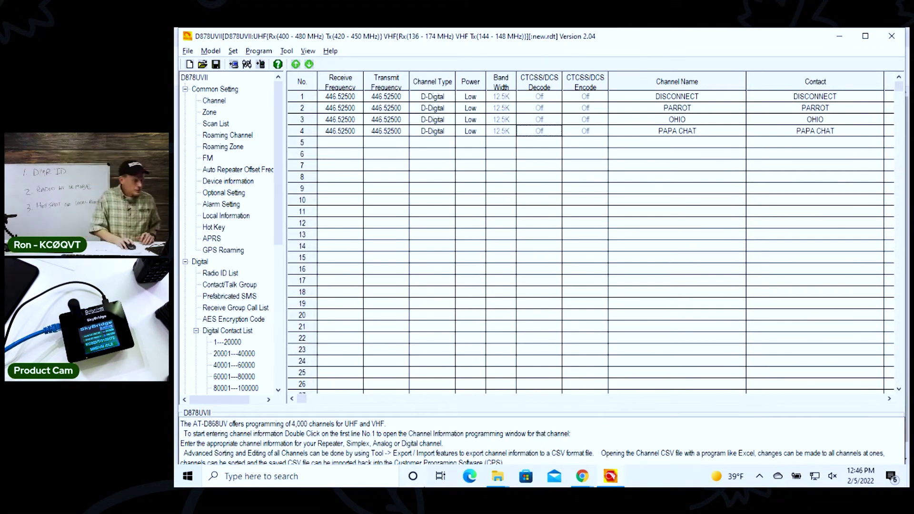
Step: Name zone 1 WORKSHOP, add DISCONNECT, PARROT, OHIO and PAPA CHAT, and save
left_click(211, 114)
left_click(402, 101)
double_click(402, 101)
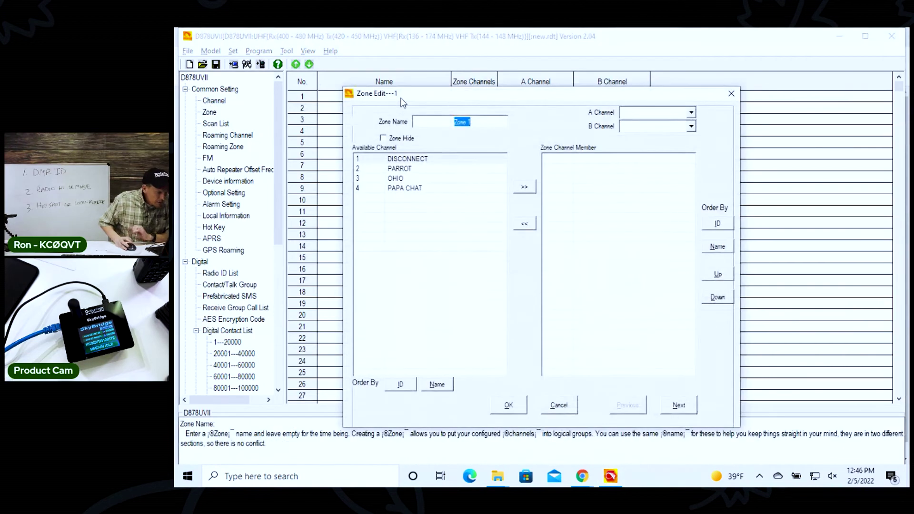
type("WORK")
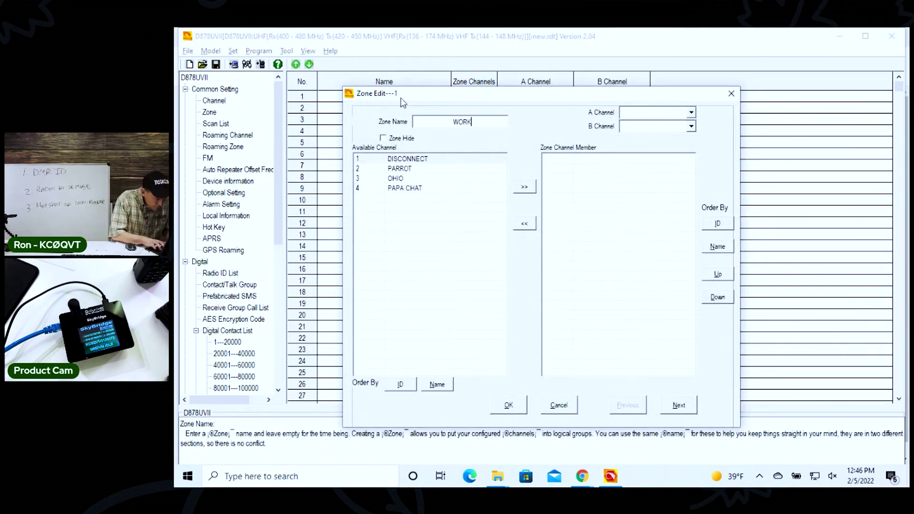
type("SHOP")
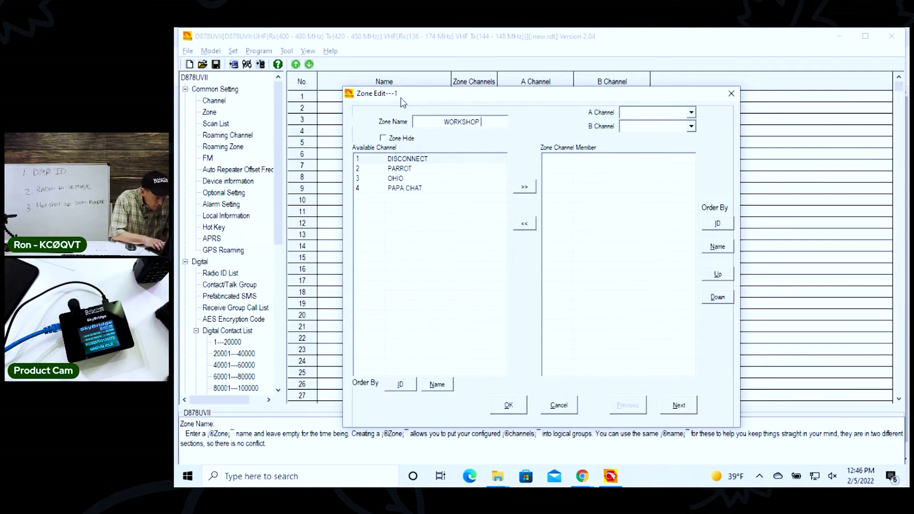
left_click(525, 186)
left_click(529, 188)
left_click(529, 189)
left_click(529, 189)
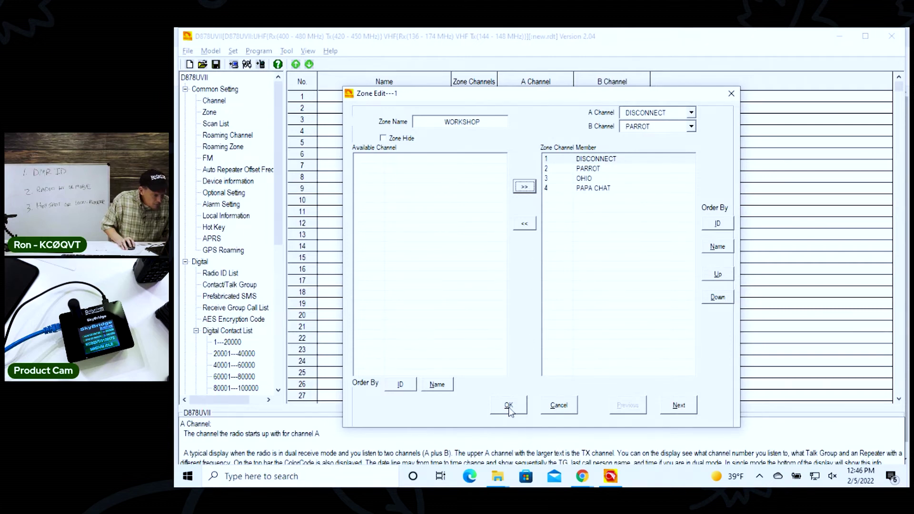
left_click(509, 409)
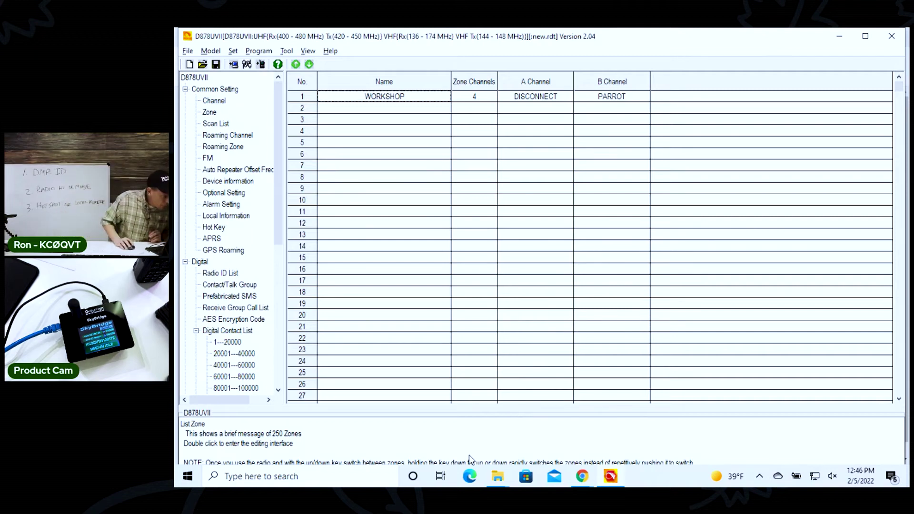
Step: In Optional Setting's Work Mode, set Display mode to Channel and Sub-Channel Mode to Off
double_click(223, 192)
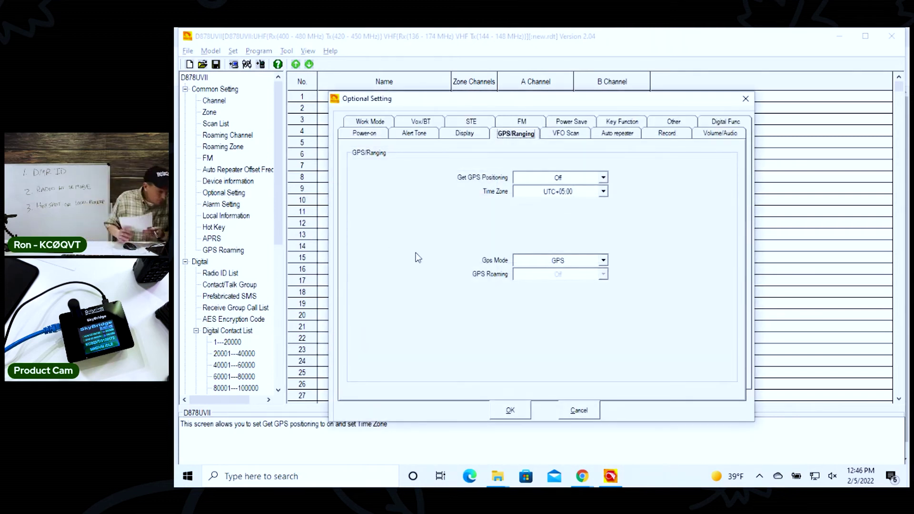
left_click(371, 123)
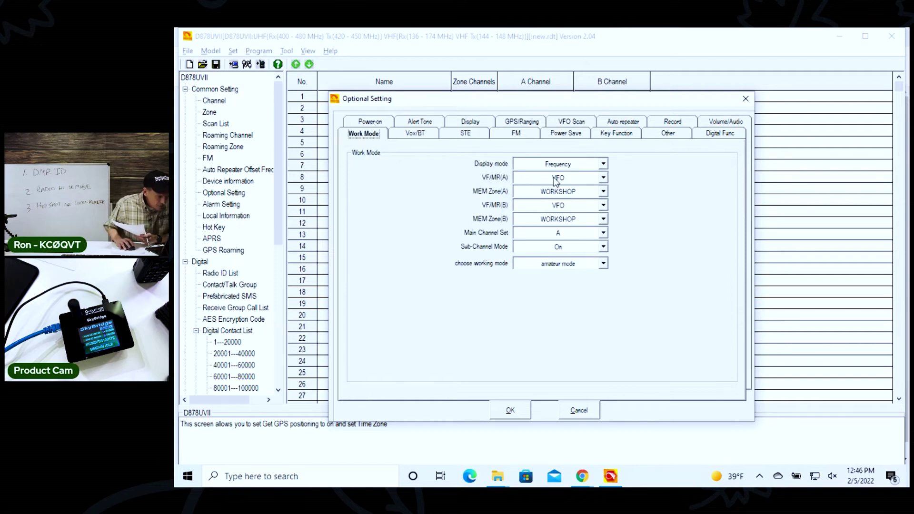
left_click(594, 169)
left_click(591, 181)
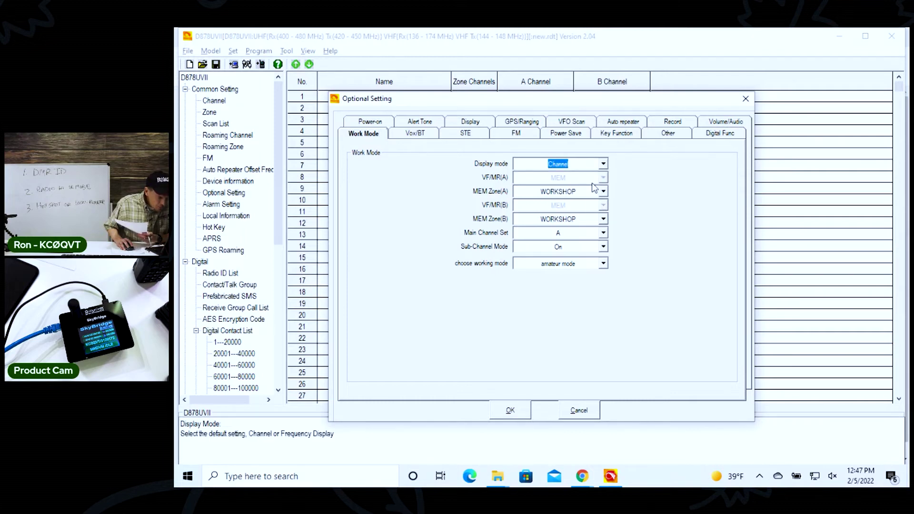
left_click(604, 247)
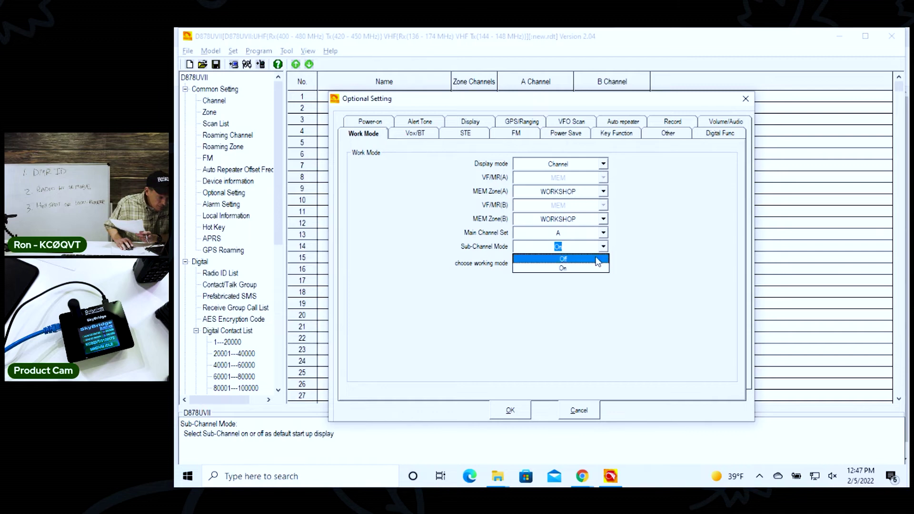
left_click(596, 259)
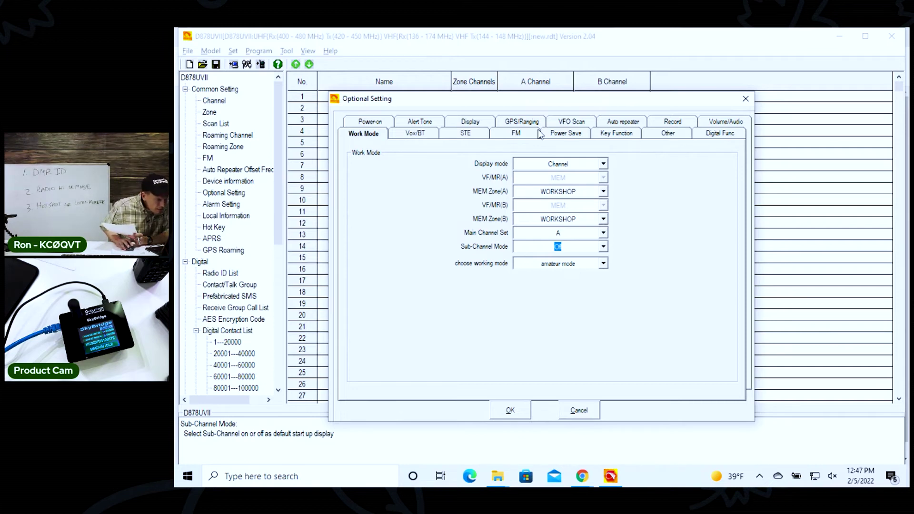
Step: Set Auto Backlight Duration to Always on the Display tab
left_click(471, 123)
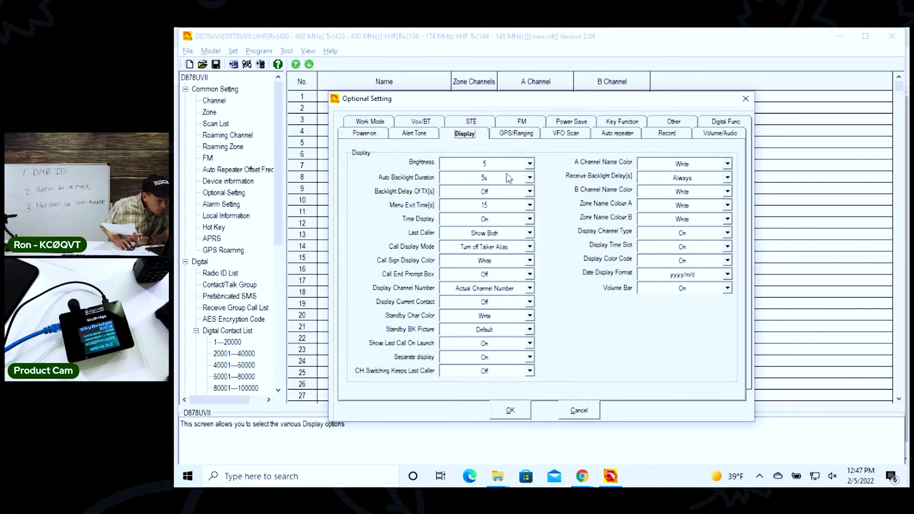
left_click(530, 178)
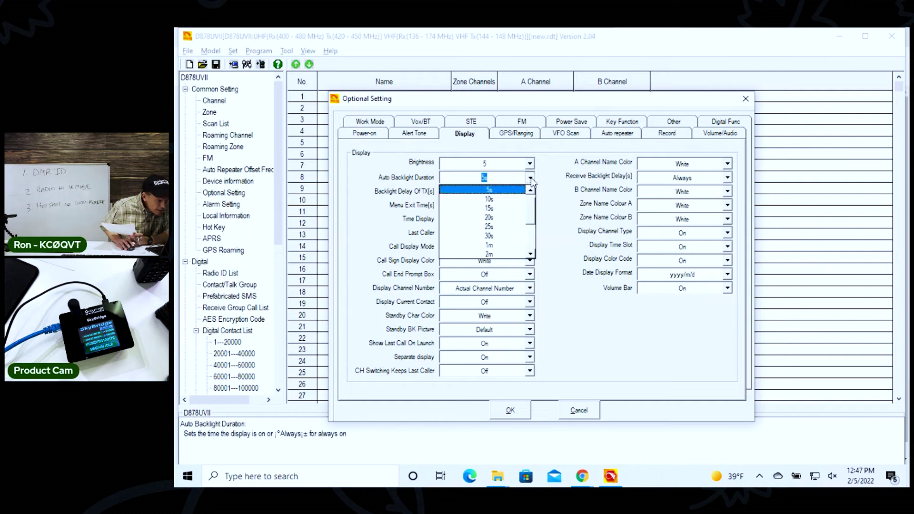
left_click(517, 190)
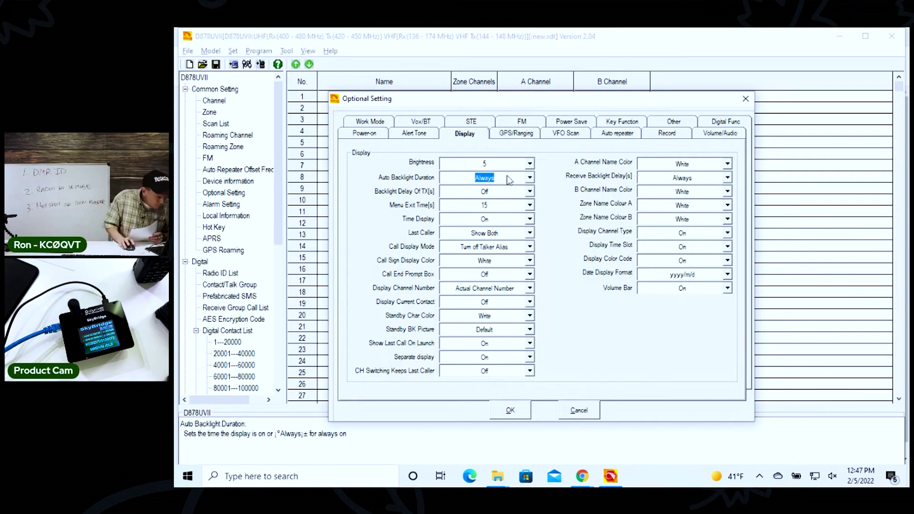
Step: On the Power-on tab, clear the WELCOM characters from the first startup line
left_click(365, 134)
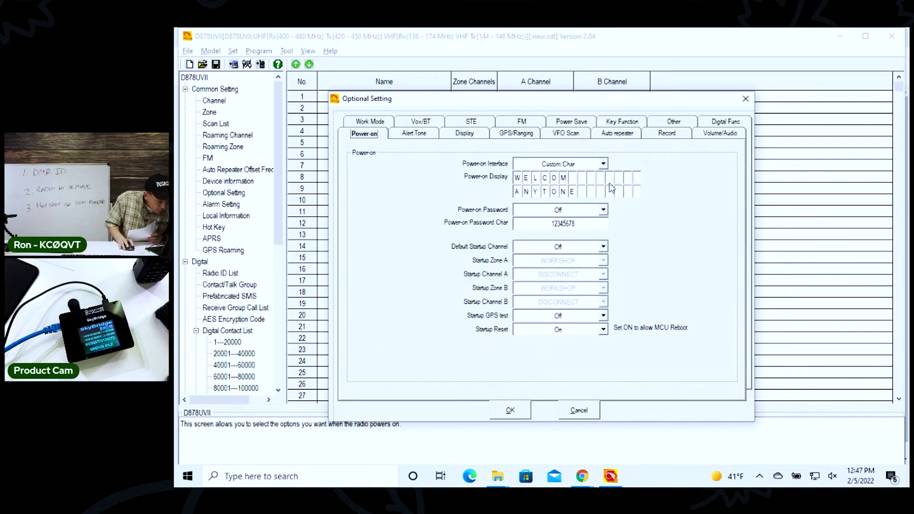
key("Tab")
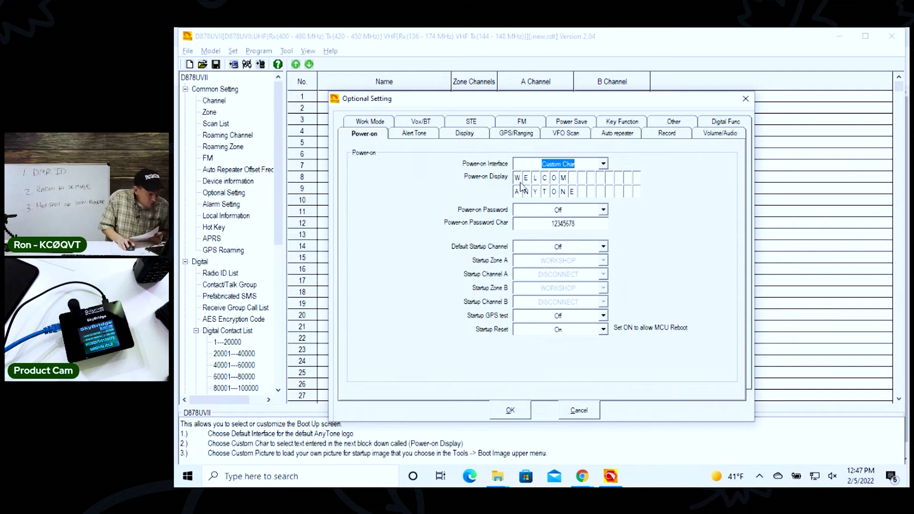
left_click(519, 179)
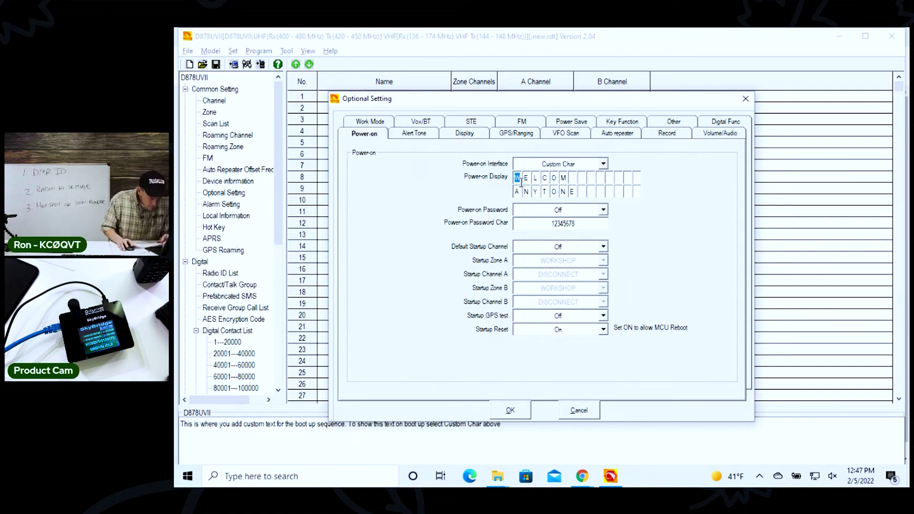
key("space")
left_click(549, 179)
key("BackSpace")
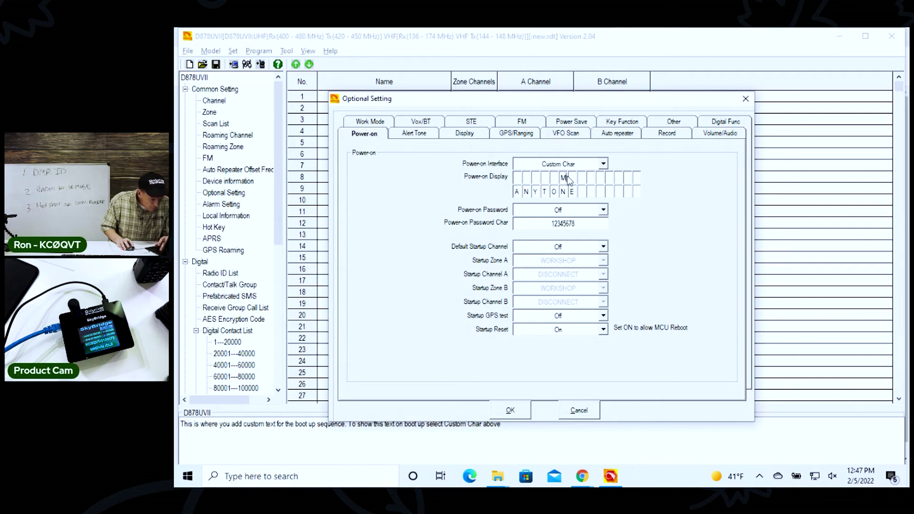
key("BackSpace")
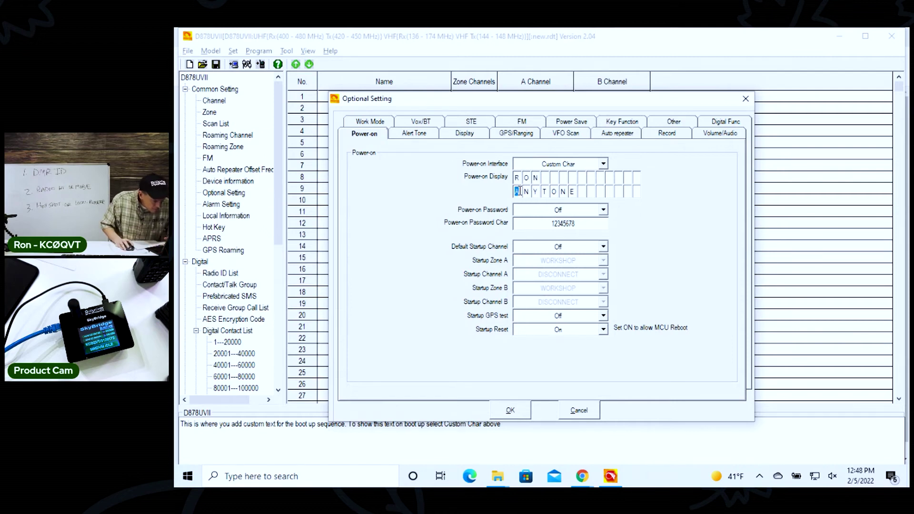
Step: Clear the ANYTONE characters from the second startup text line
left_click(533, 193)
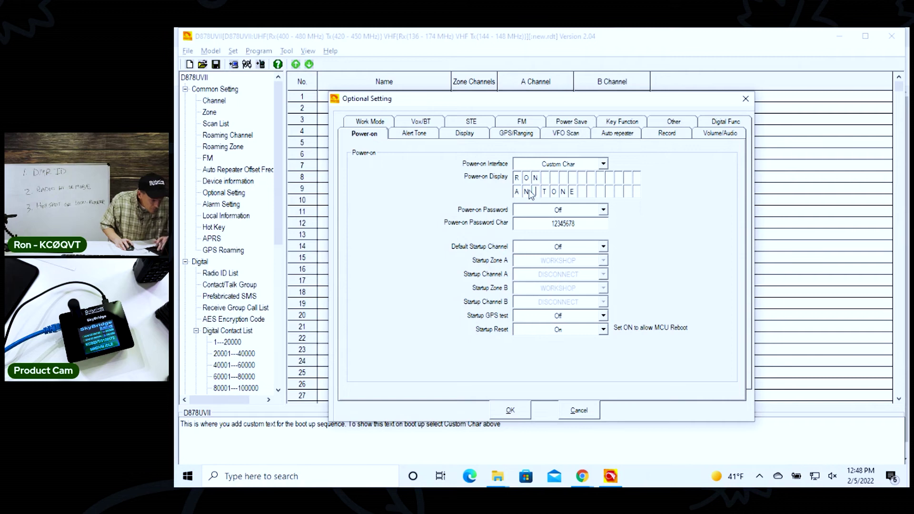
key("BackSpace")
left_click(544, 192)
left_click(554, 192)
key("BackSpace")
left_click(564, 192)
key("BackSpace")
key("BackSpace")
left_click(518, 193)
key("BackSpace")
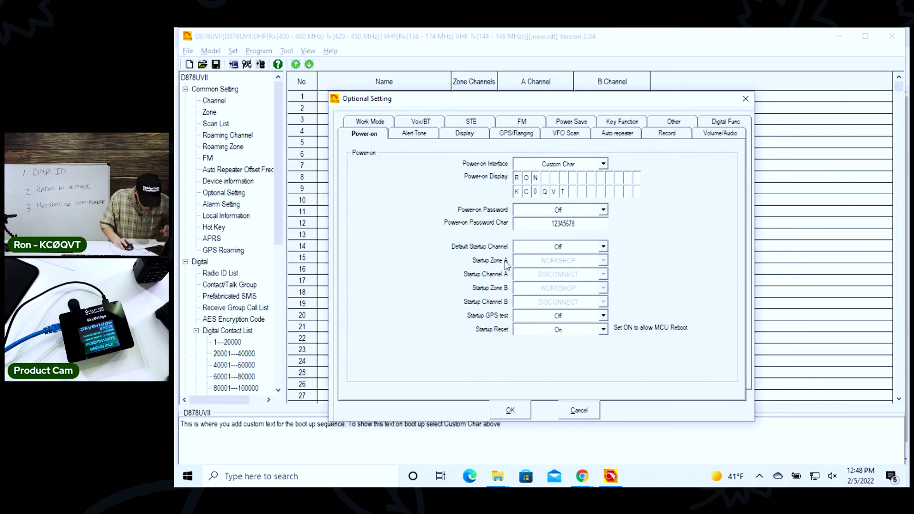
Step: Set the Talk Permit tone to Digital&Analog and close Optional Setting with OK
left_click(418, 135)
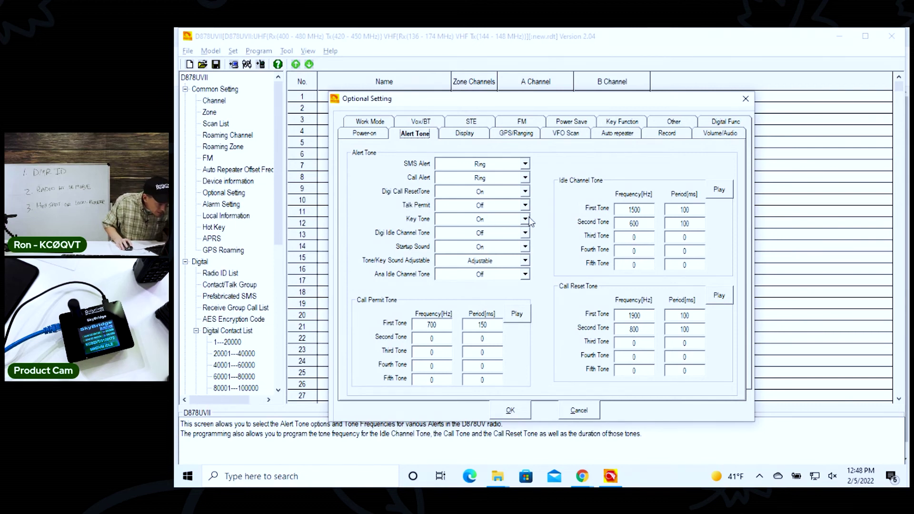
key("Tab")
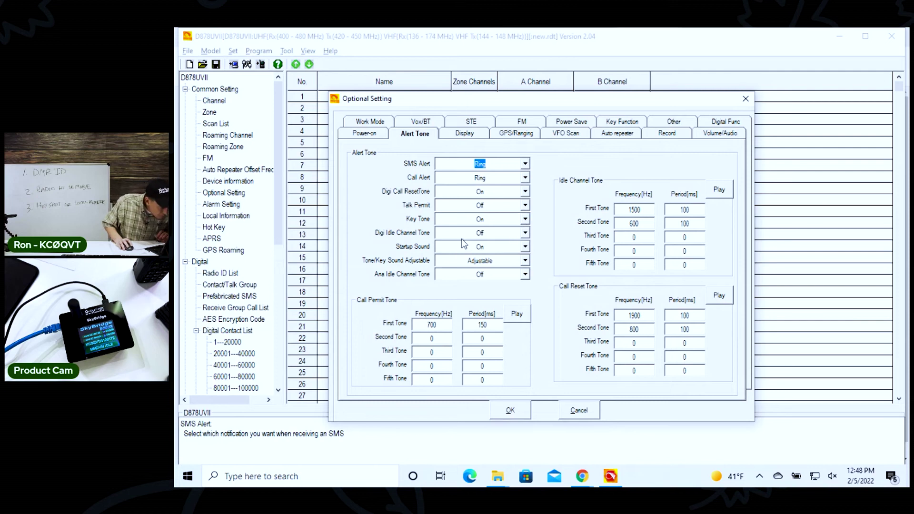
left_click(525, 206)
left_click(524, 247)
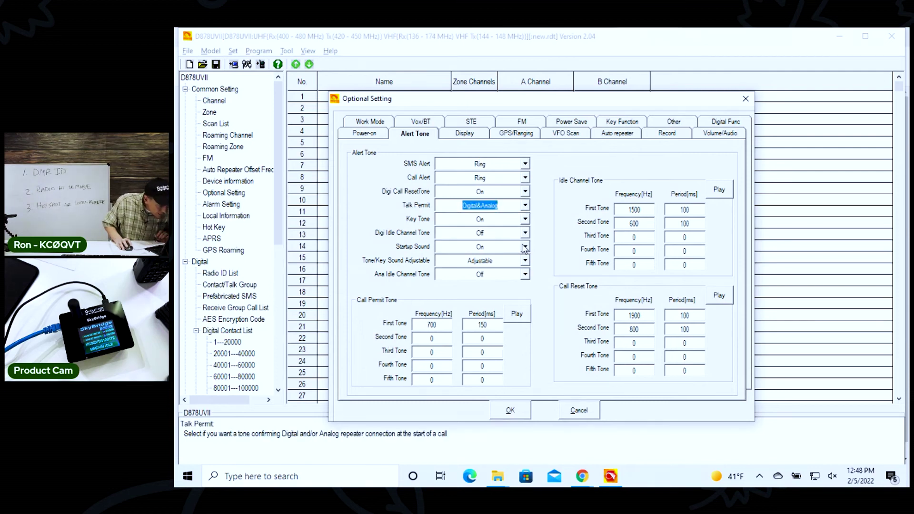
left_click(505, 413)
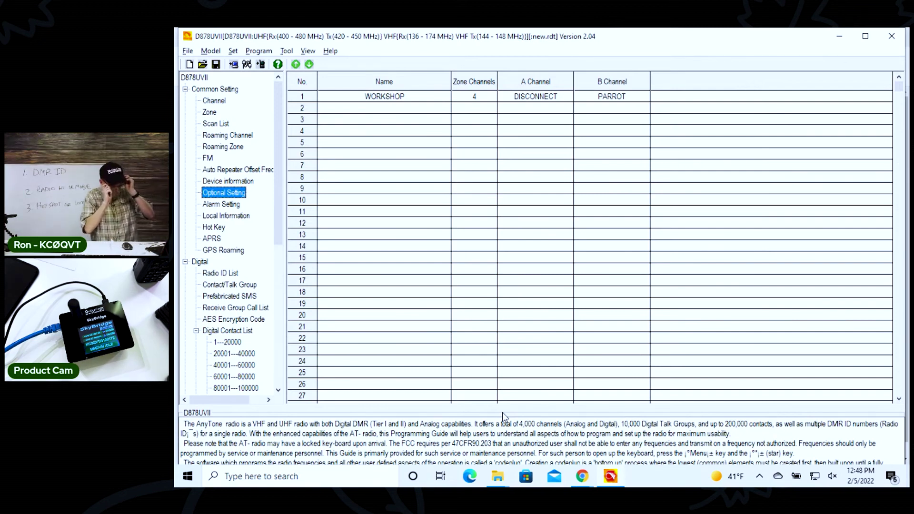
Step: Write the codeplug to the radio with only Other Data selected, excluding the digital contact list
left_click(257, 51)
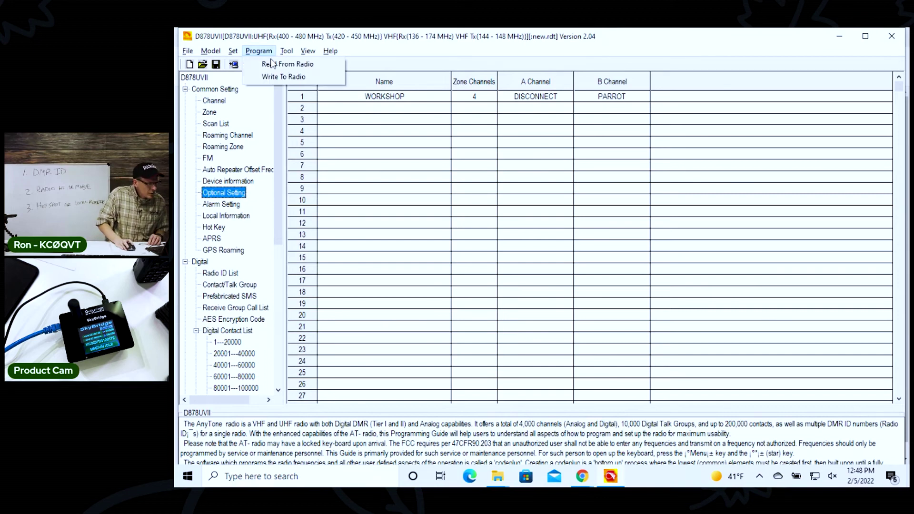
left_click(292, 78)
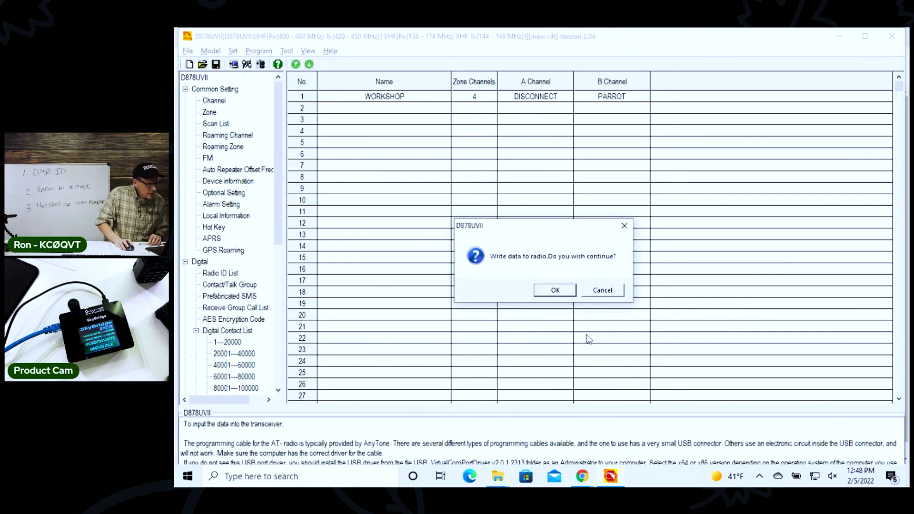
left_click(556, 292)
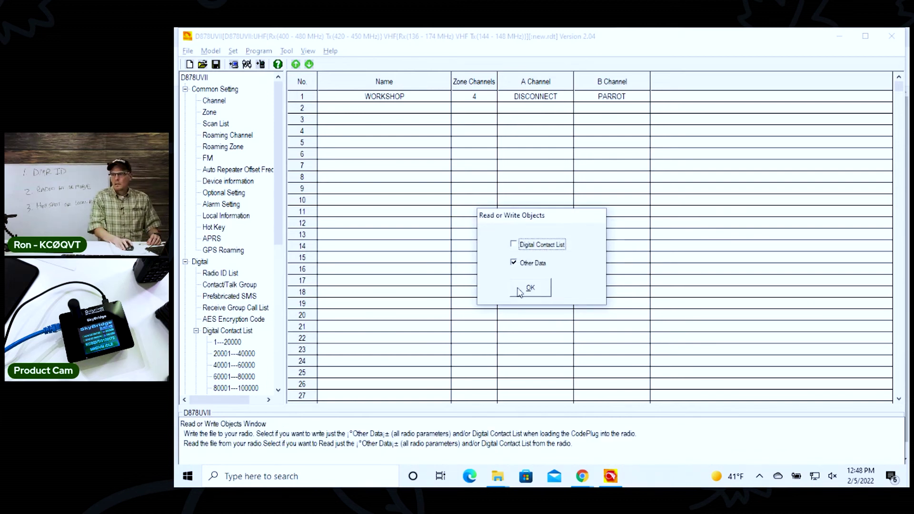
left_click(532, 289)
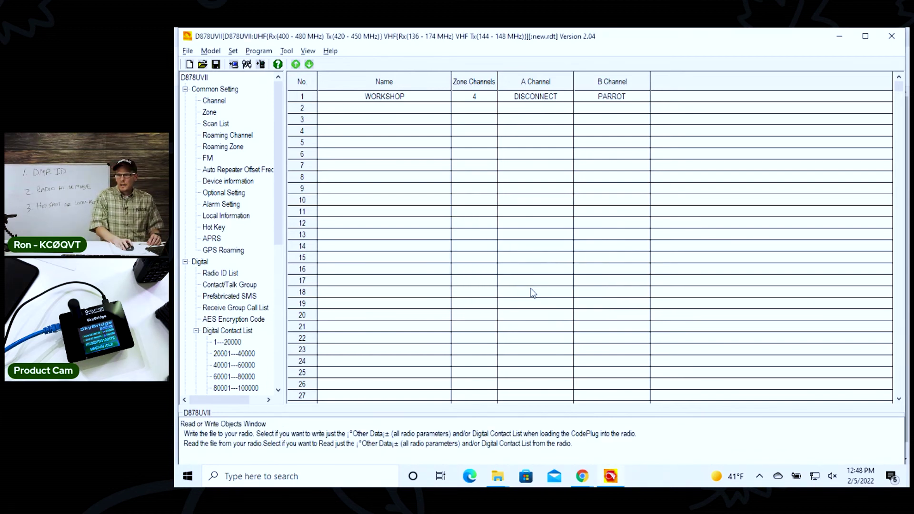